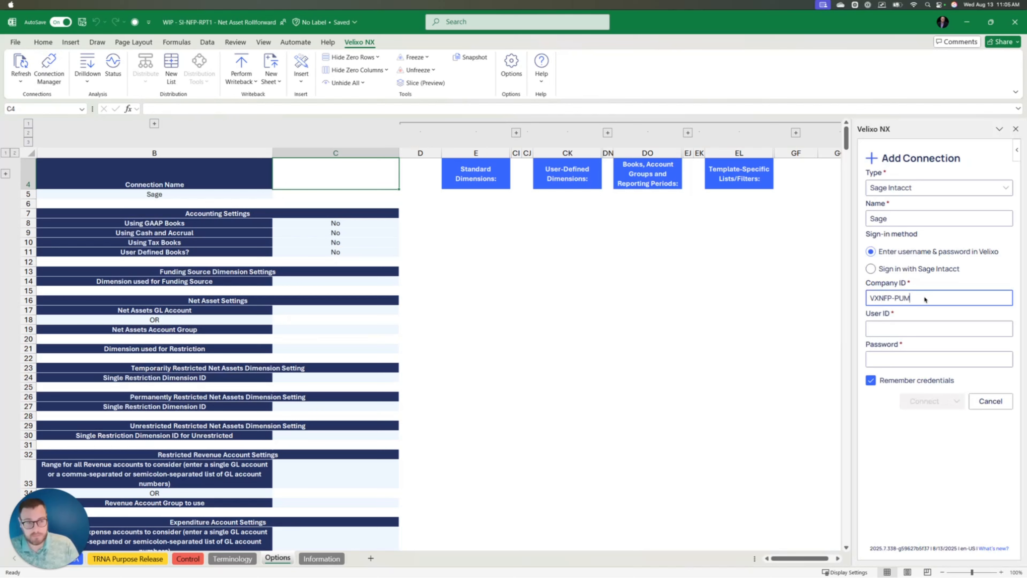
- Enter the user ID and account password, then connect and save the Sage connection
key("Tab")
key("Tab")
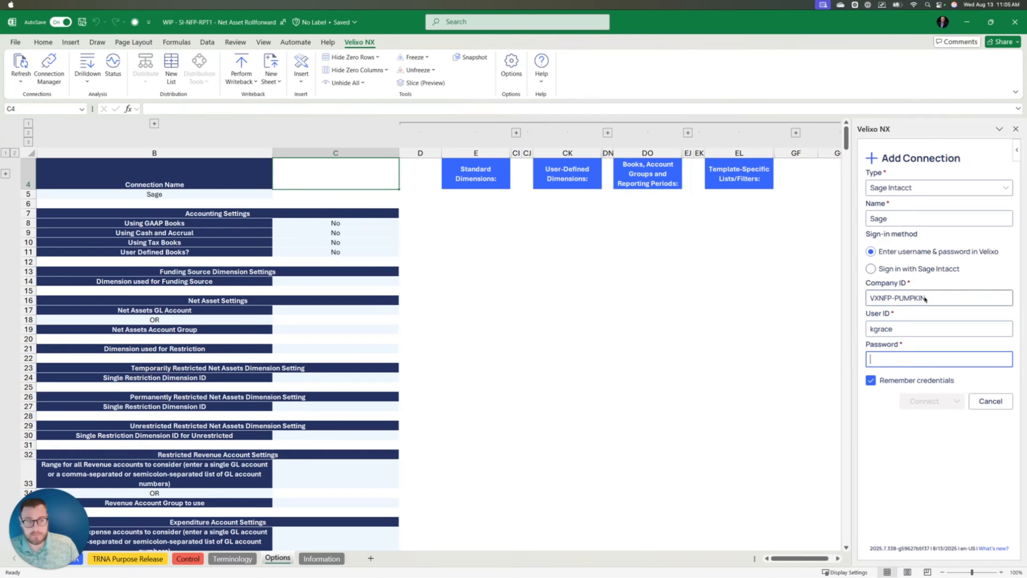
key("super+Tab")
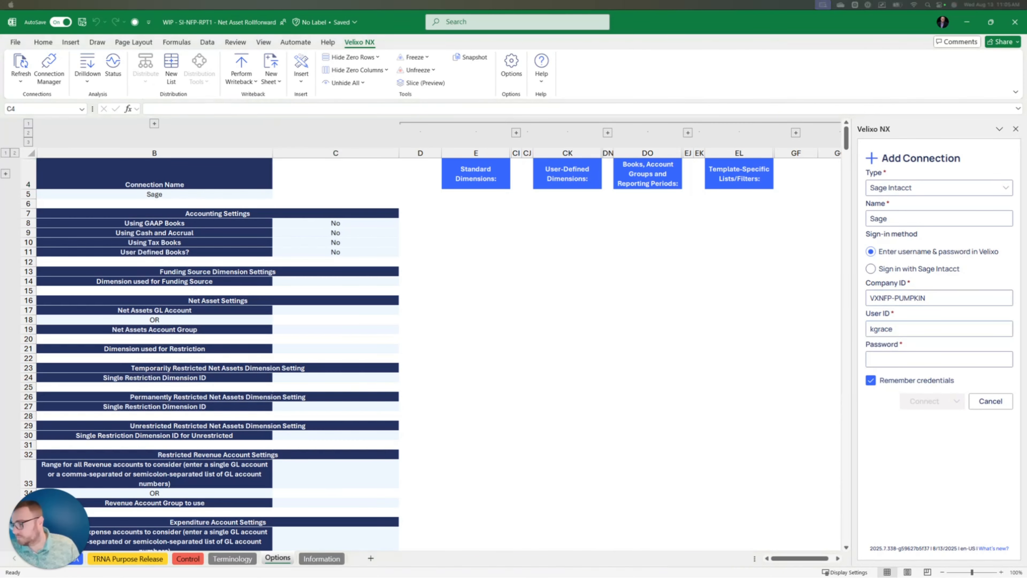
left_click(933, 361)
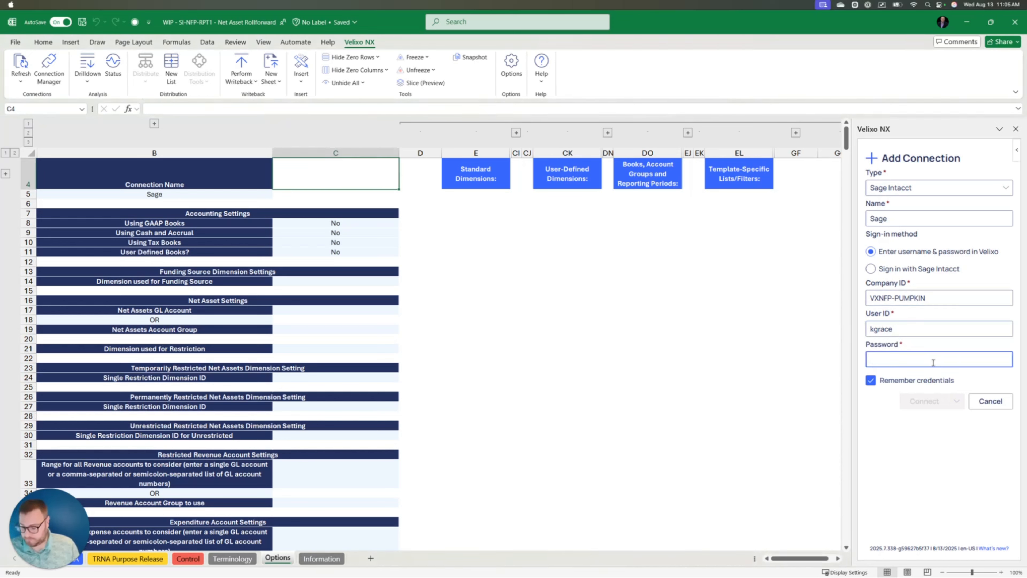
key("ctrl+v")
left_click(918, 400)
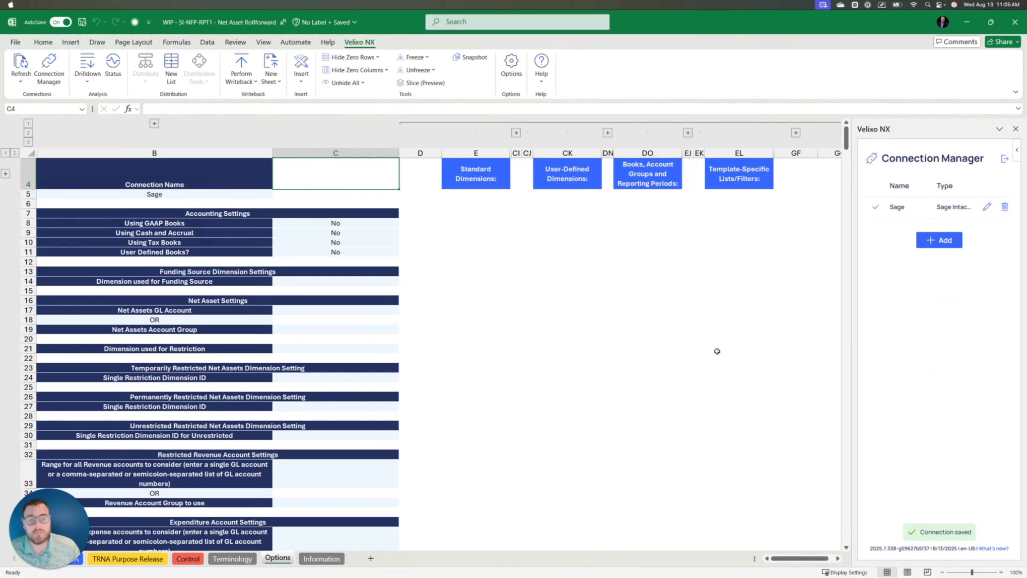
- Refresh the current sheet from Sage Intacct and close the Velixo NX pane
left_click(20, 82)
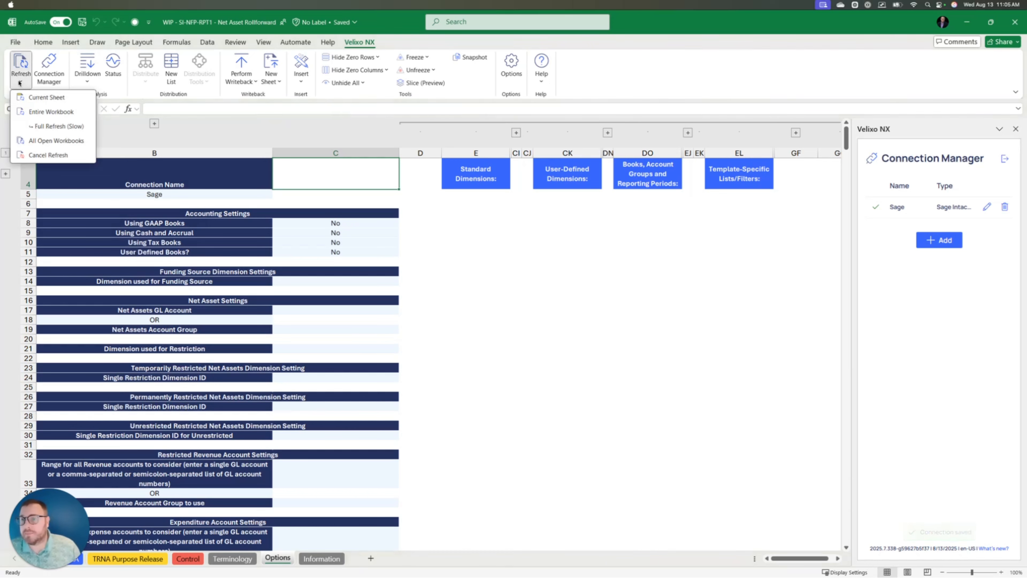
left_click(39, 98)
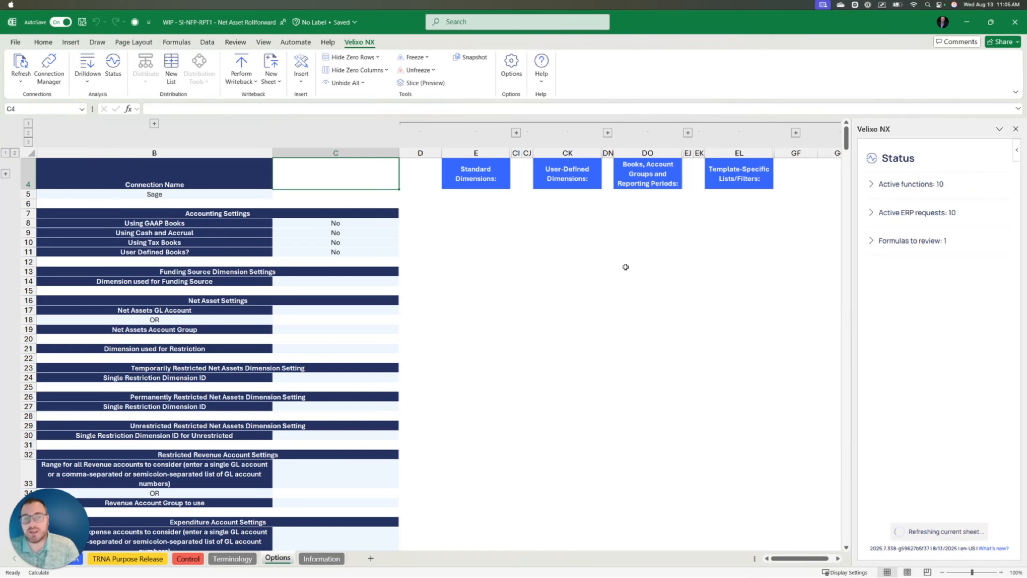
left_click(246, 182)
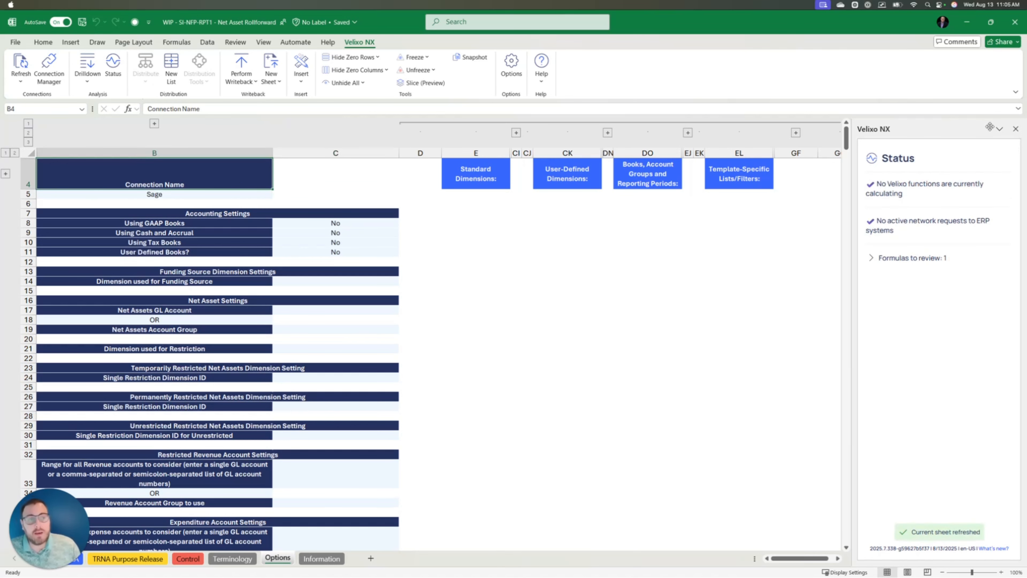
left_click(1016, 128)
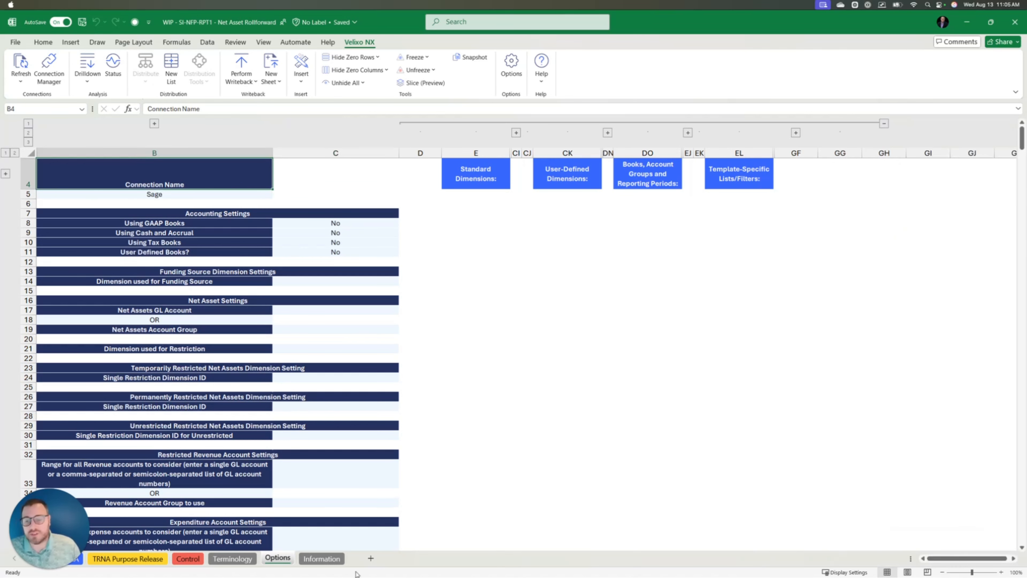
- Enter 'site' in J10 on the Terminology sheet for GLDIMSITE, then go back to Options
left_click(226, 563)
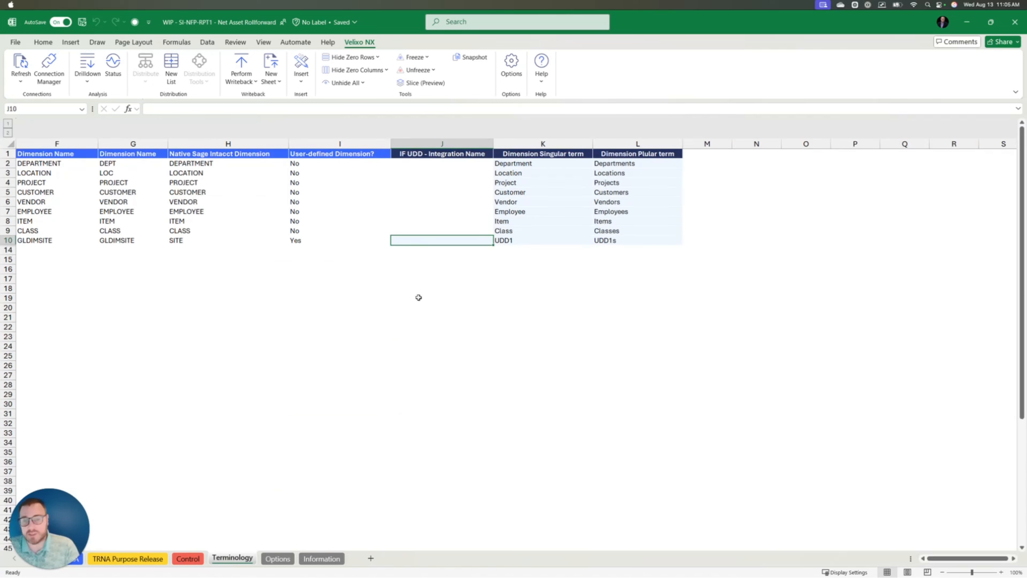
type("site")
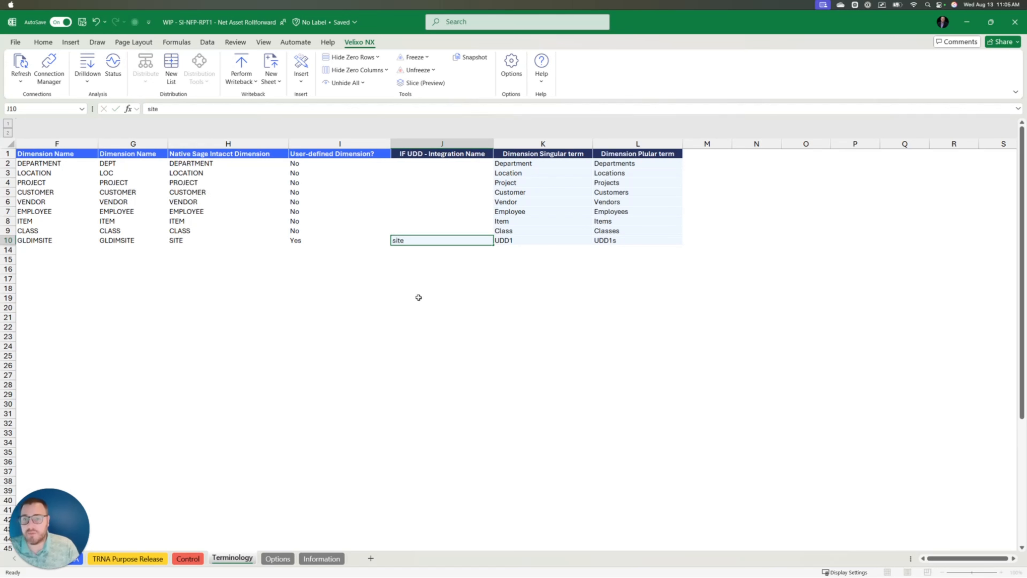
key("Return")
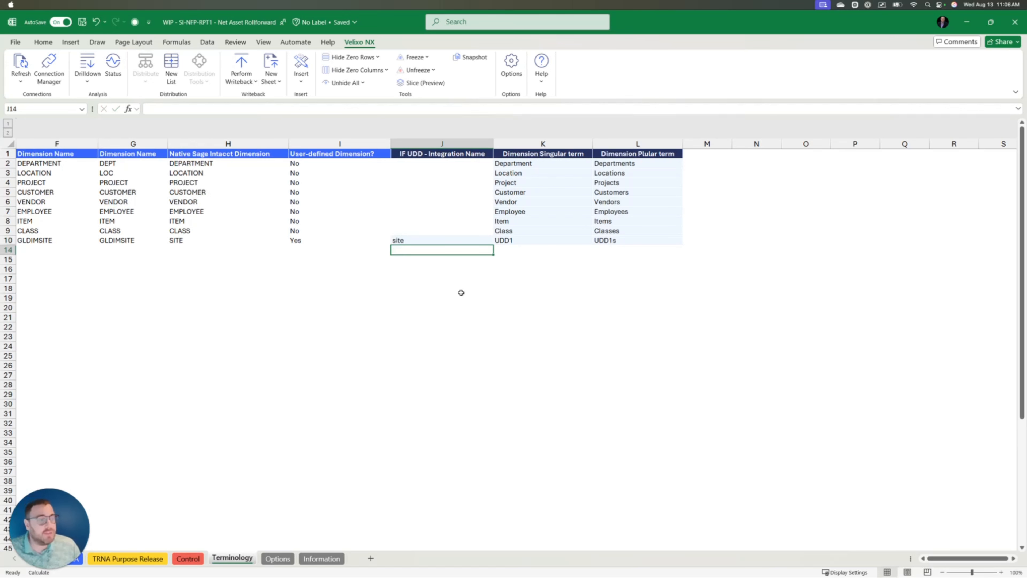
left_click(283, 561)
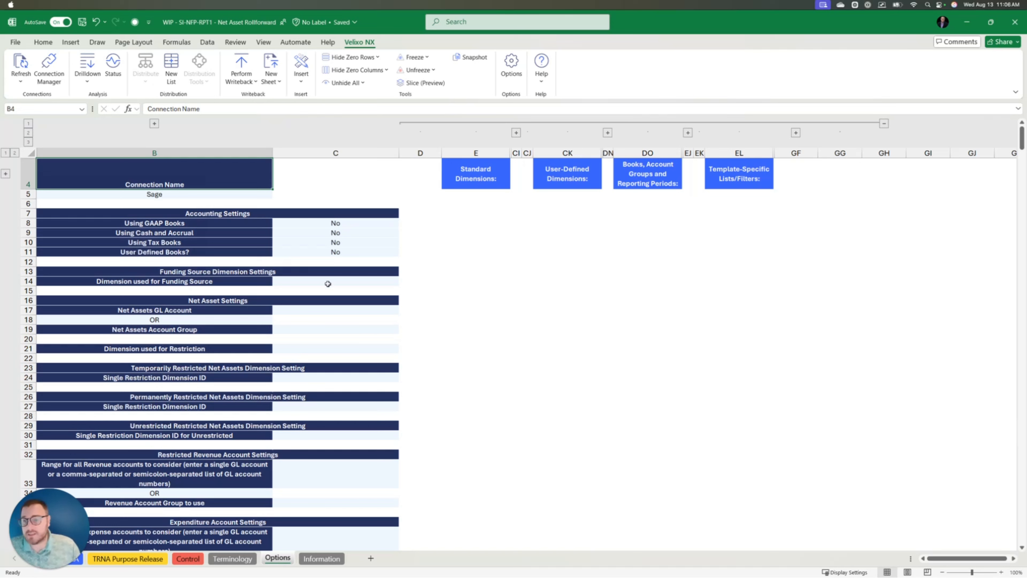
- Set funding source to Project, net assets account to 3000 - Net Assets, restriction dimension to Class
left_click(344, 284)
left_click(403, 281)
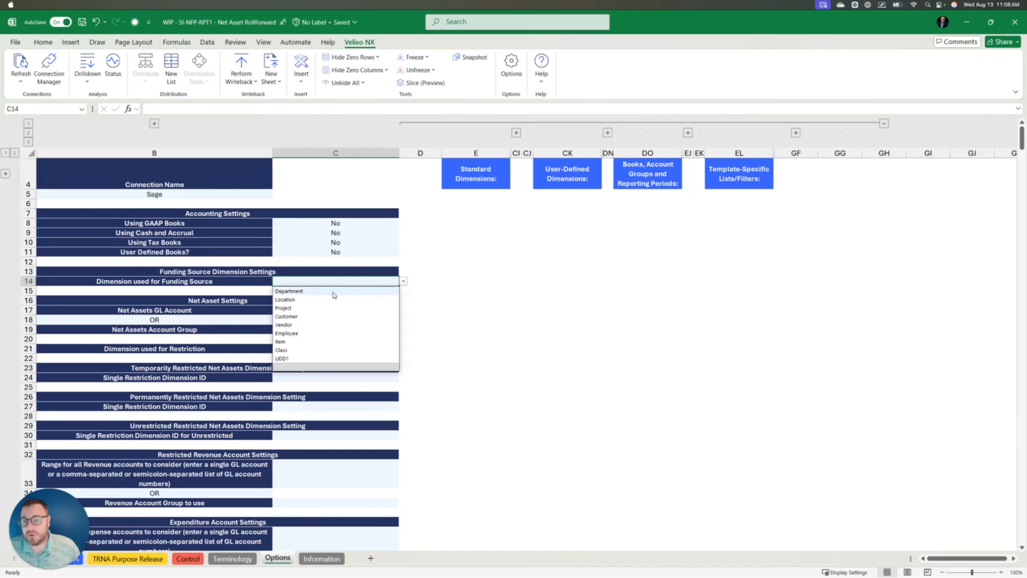
left_click(307, 308)
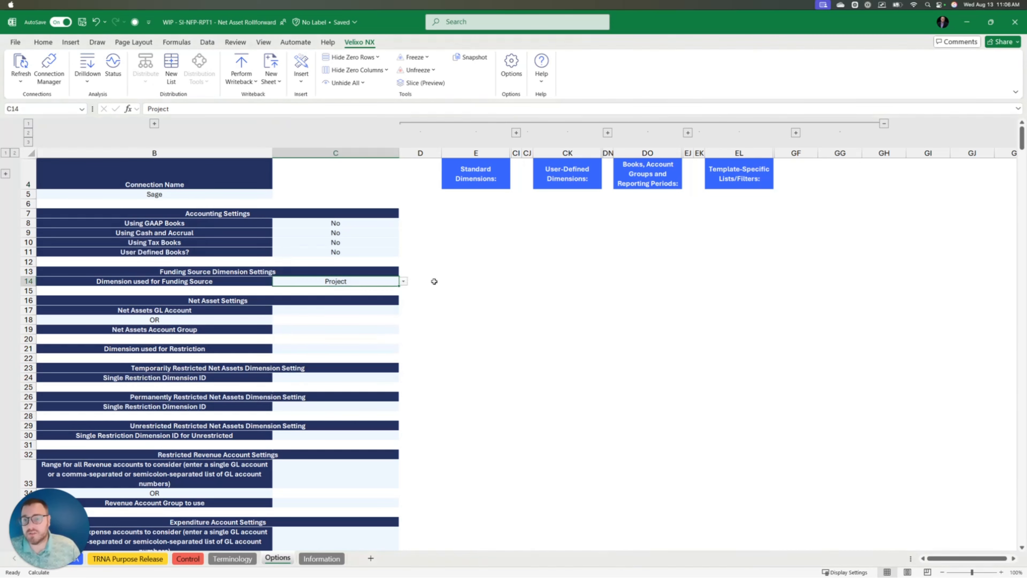
left_click(318, 312)
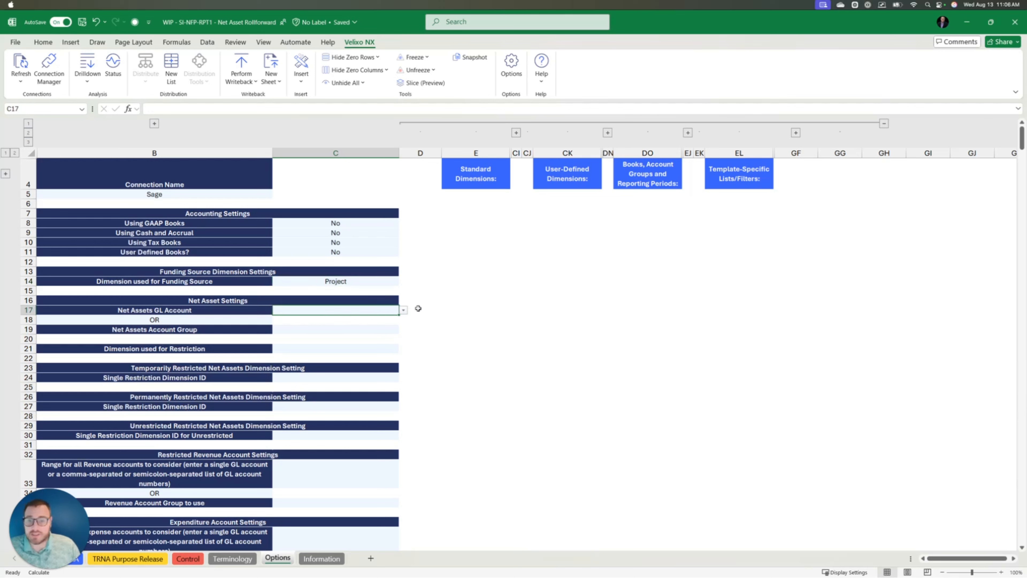
type("net")
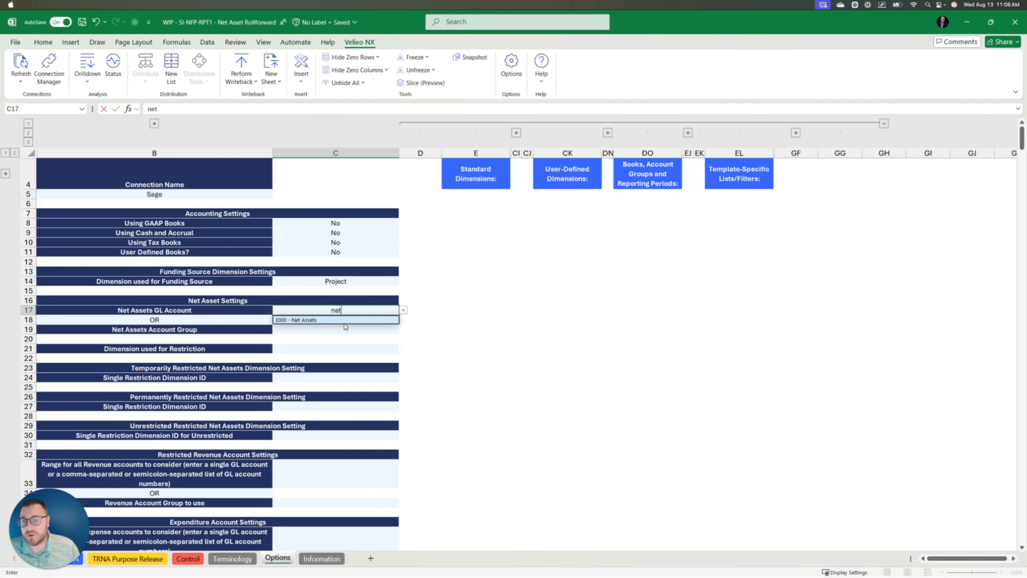
left_click(347, 325)
left_click(323, 349)
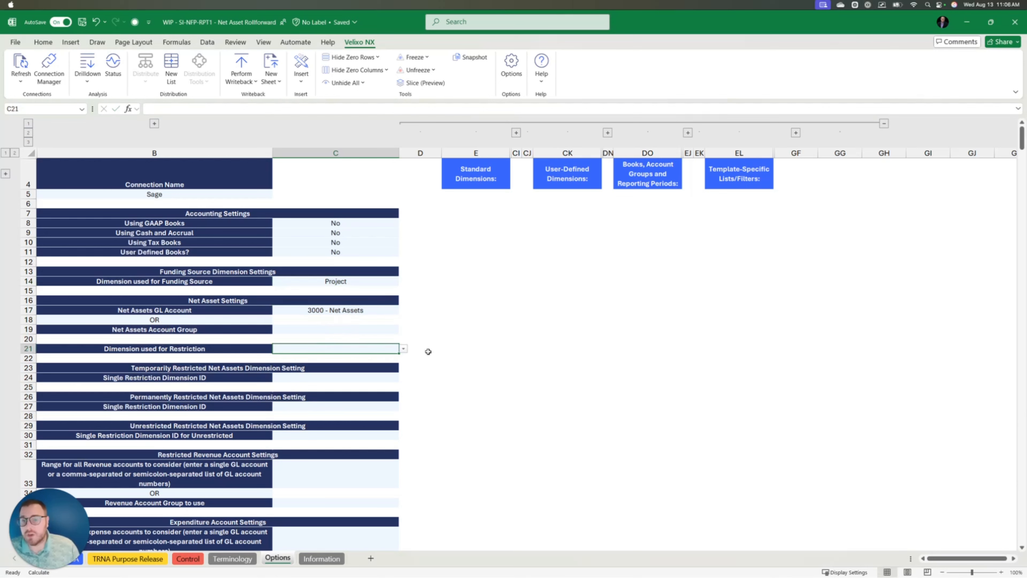
left_click(404, 349)
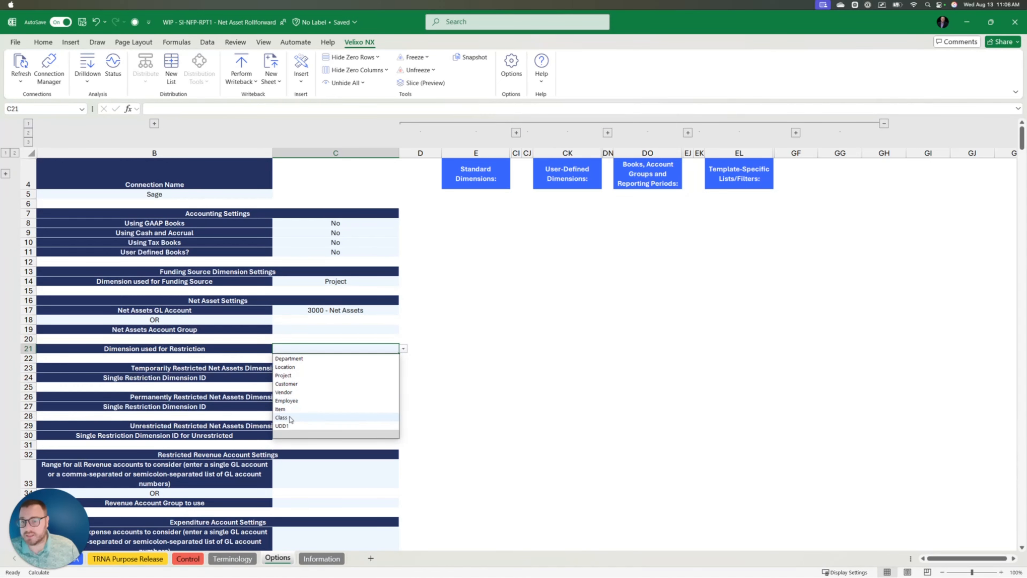
left_click(307, 418)
- Map restriction IDs to 2 - Temporarily, 1 - Permanently and 3 - Unrestricted
left_click(462, 338)
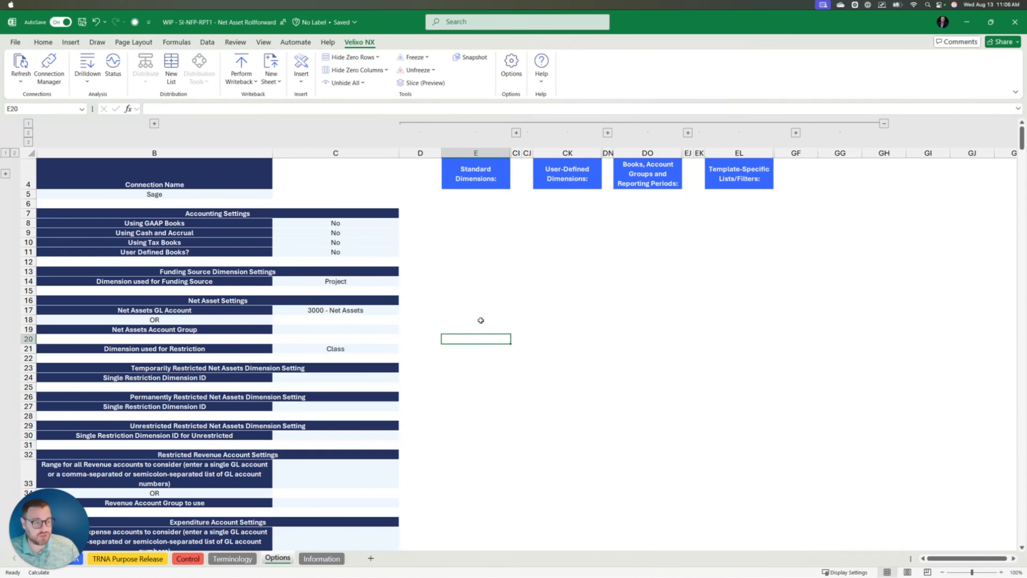
scroll(481, 320, "down", 2)
scroll(481, 320, "down", 1)
left_click(327, 344)
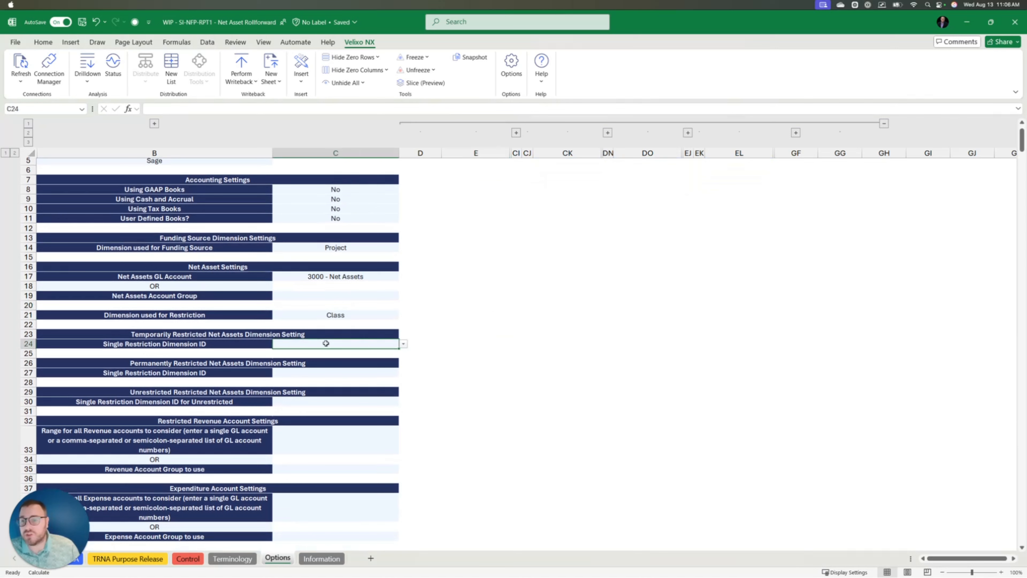
left_click(404, 344)
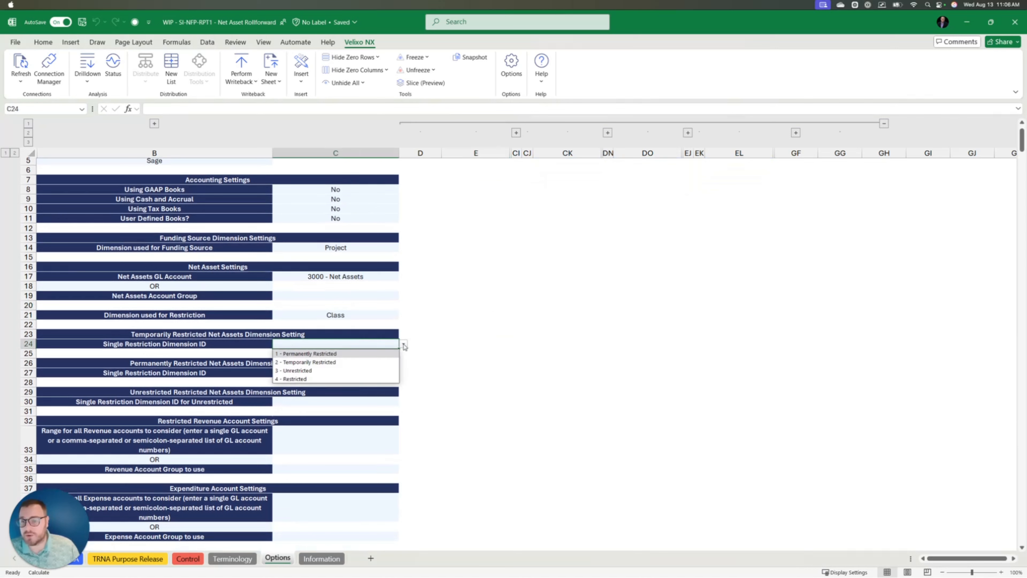
left_click(309, 362)
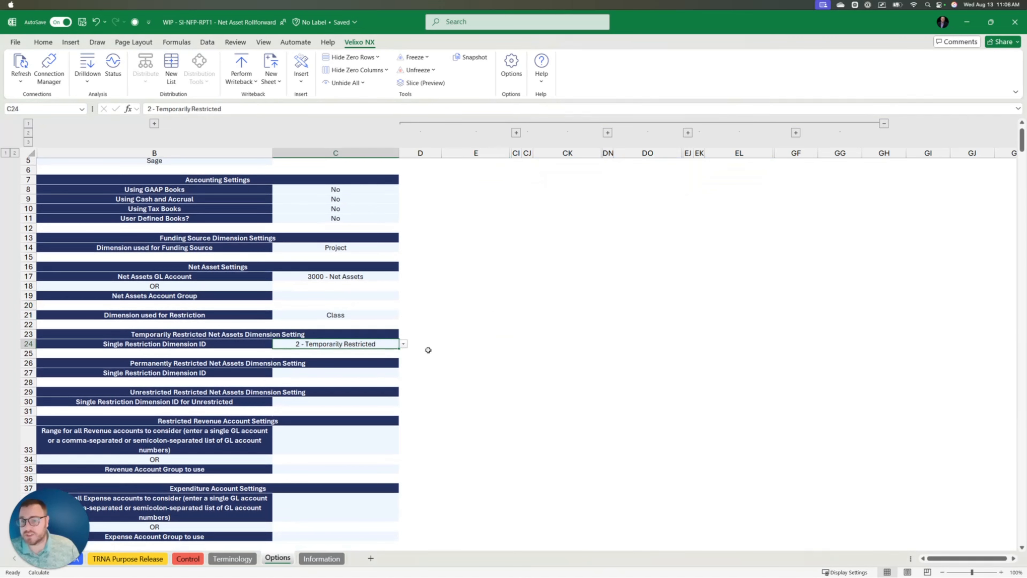
left_click(345, 373)
left_click(404, 372)
left_click(351, 384)
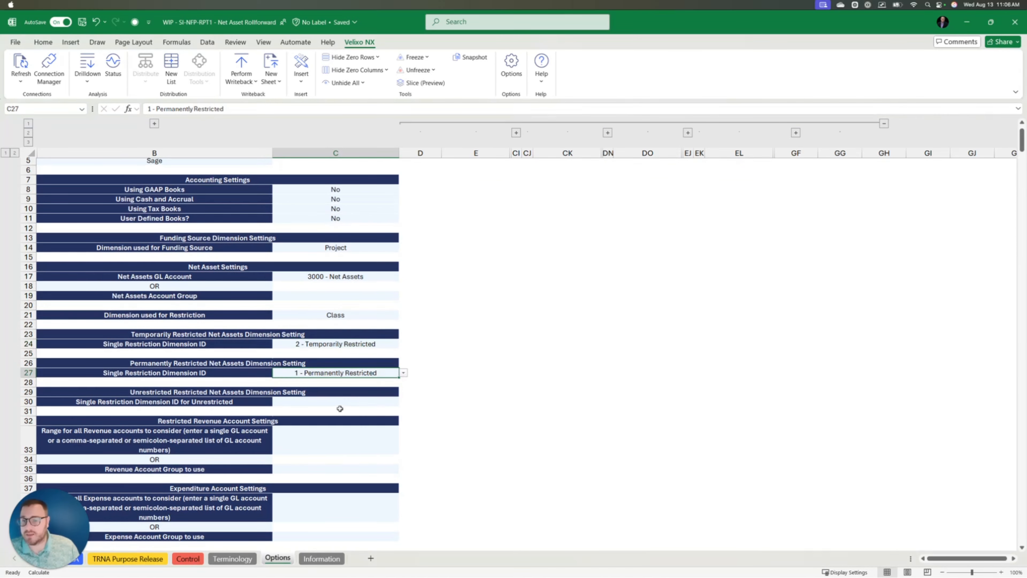
left_click(341, 404)
left_click(404, 402)
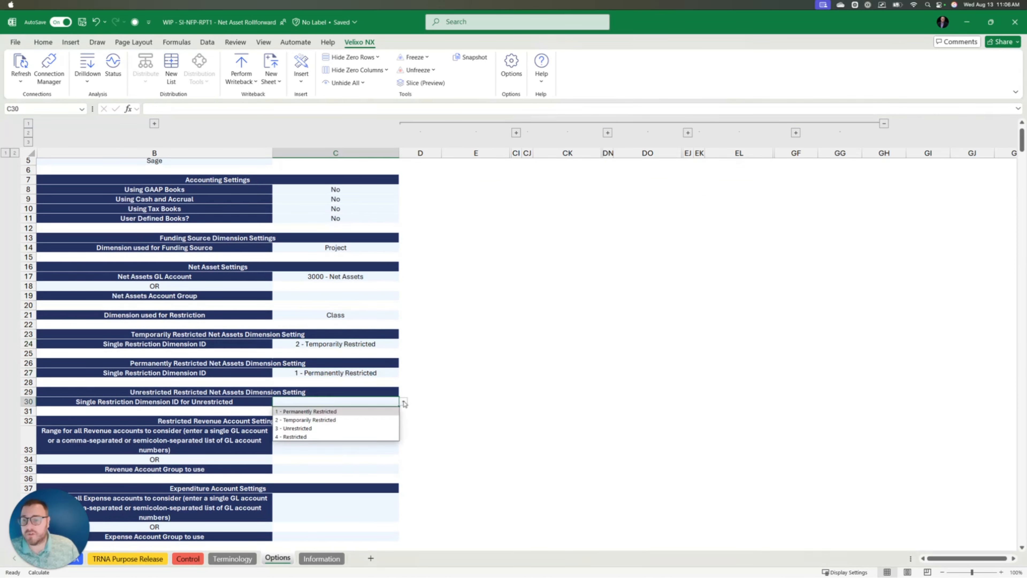
left_click(319, 429)
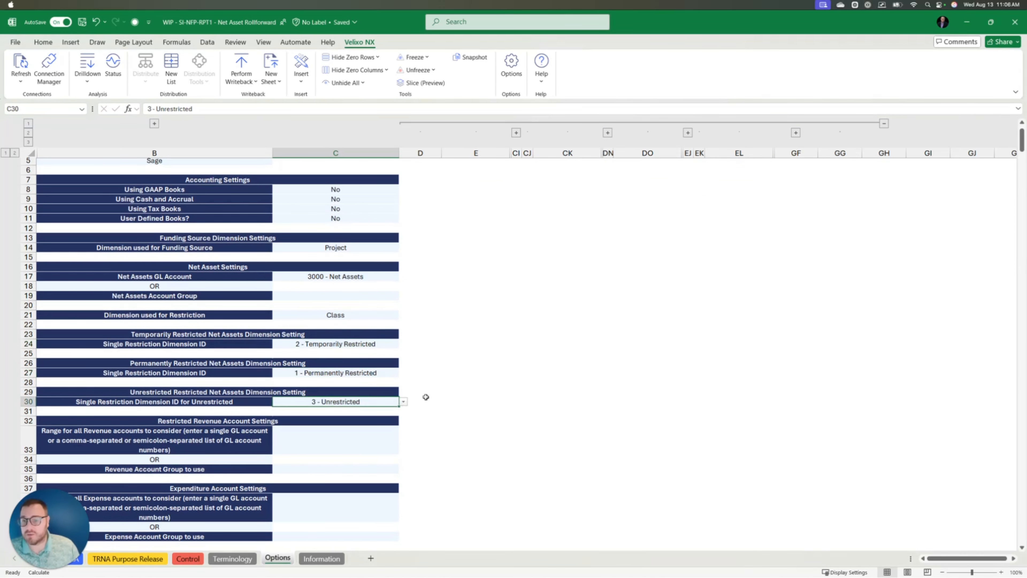
left_click(341, 443)
scroll(493, 356, "down", 3)
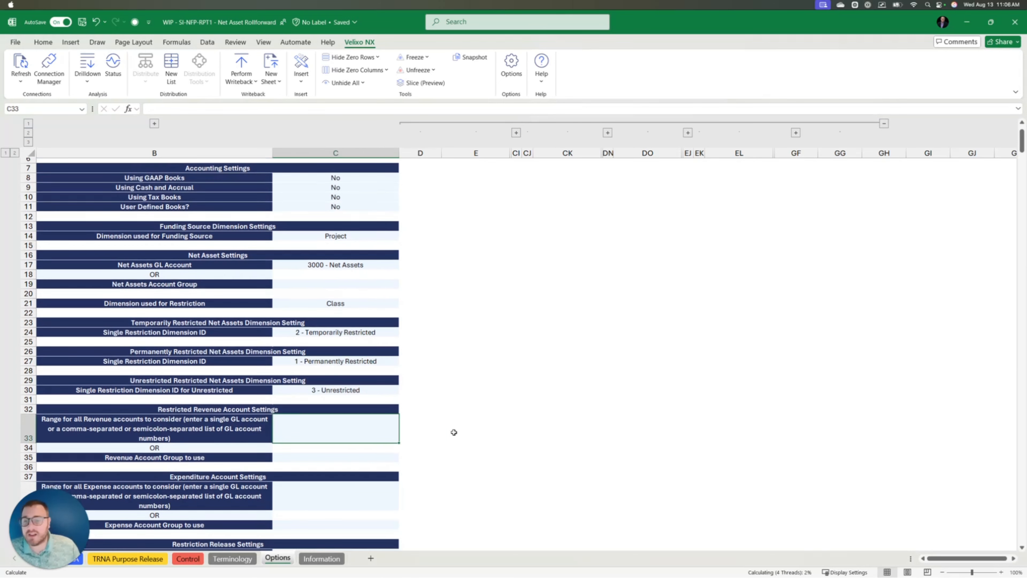
- Set the revenue account range to 4000:4899 and the expense account group to Expenditures
type("4000")
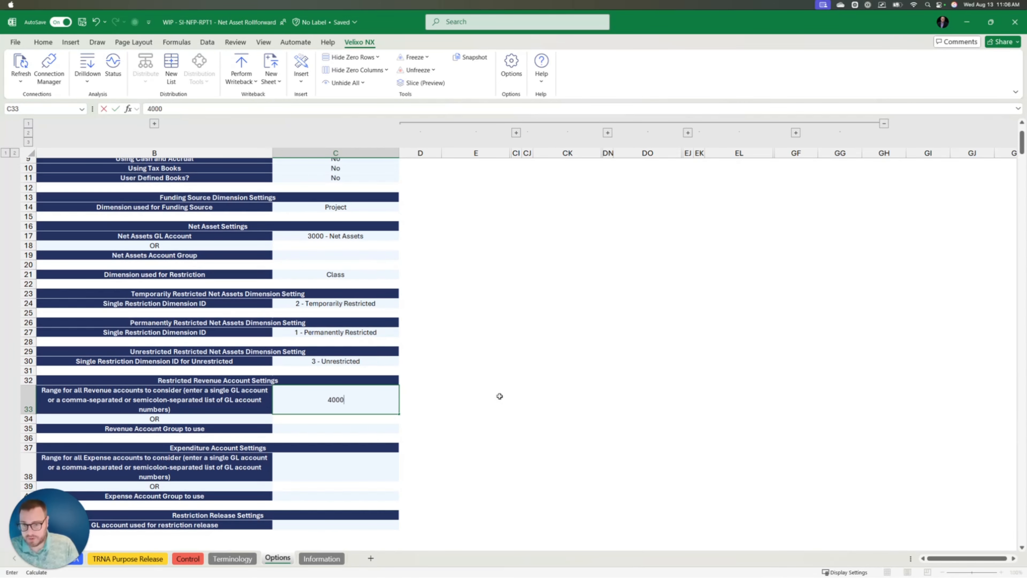
type(":4899")
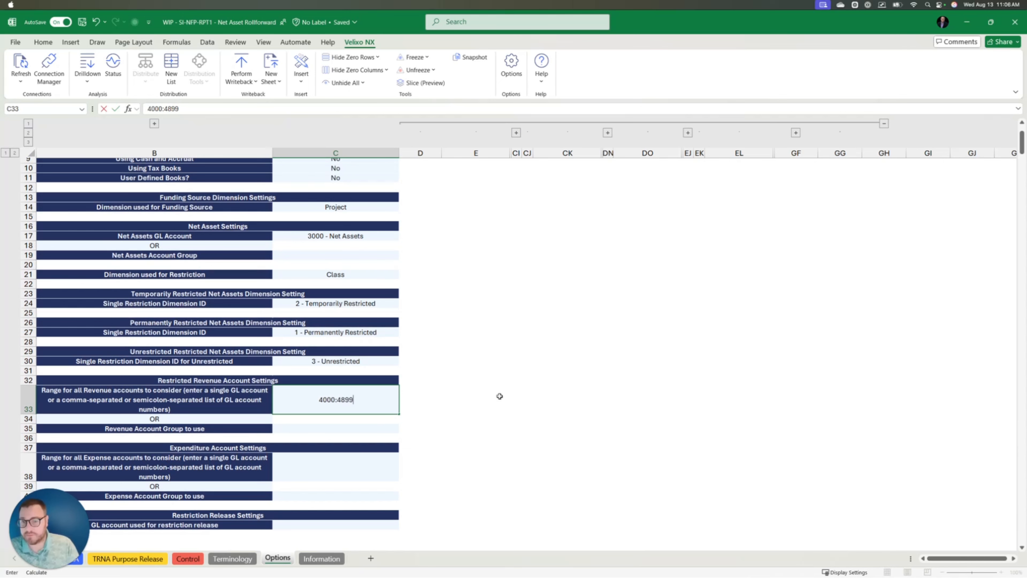
key("Return")
left_click(316, 468)
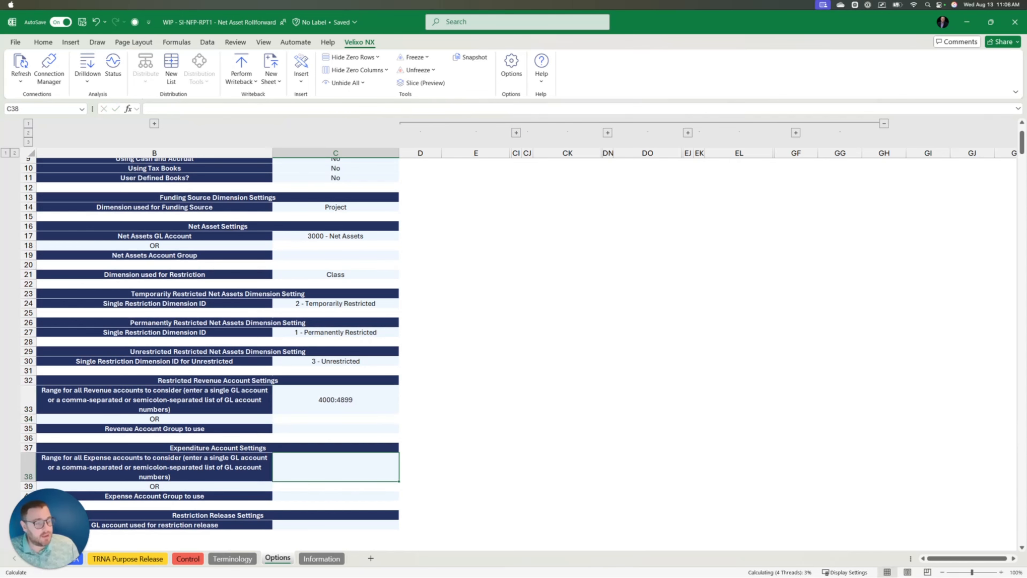
scroll(541, 367, "down", 2)
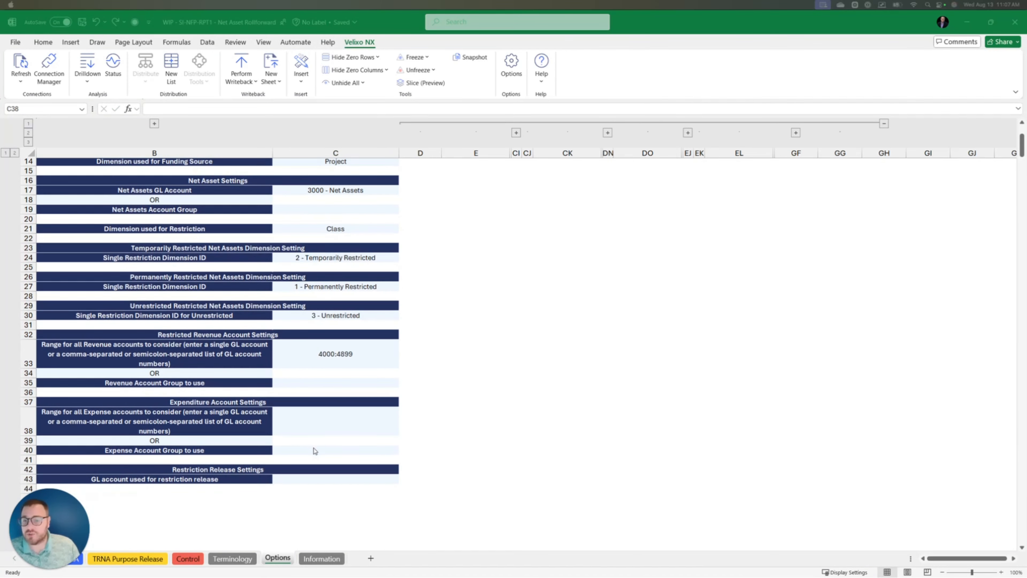
left_click(320, 451)
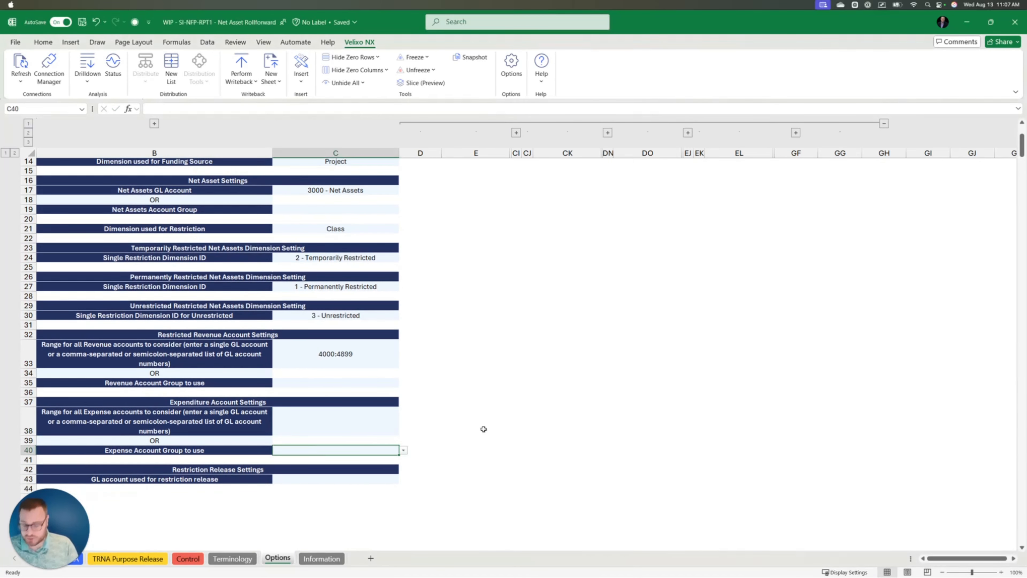
type("Expenditures")
key("Tab")
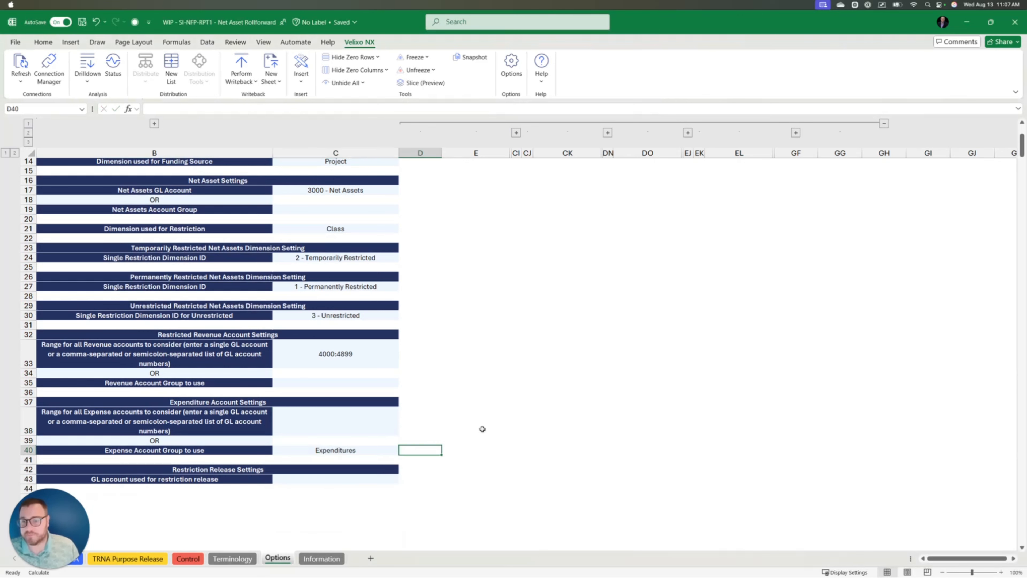
- Choose 4900 - Satisfaction of Restrictions as the restriction release GL account
left_click(327, 480)
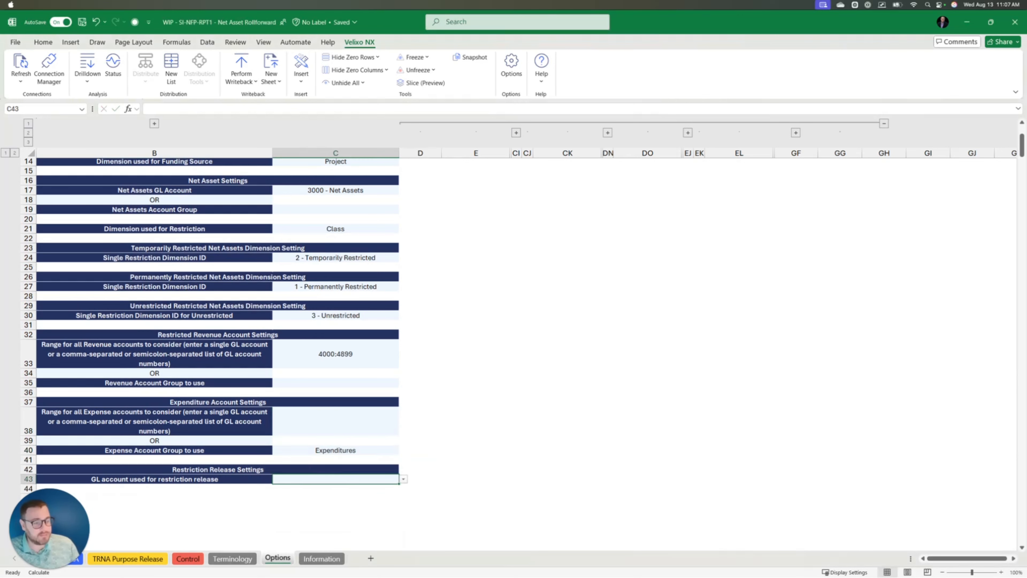
scroll(526, 438, "down", 1)
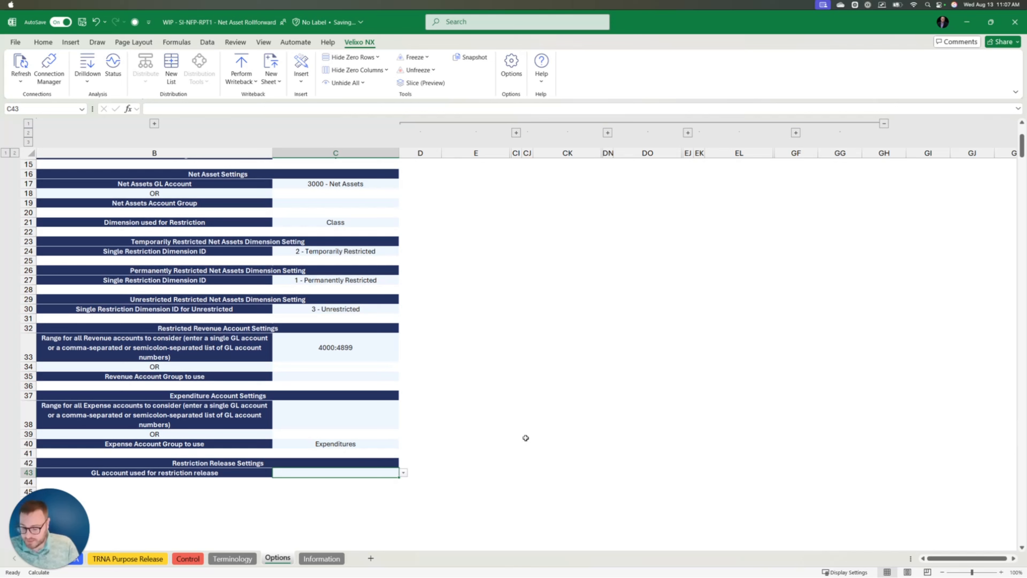
type("sat")
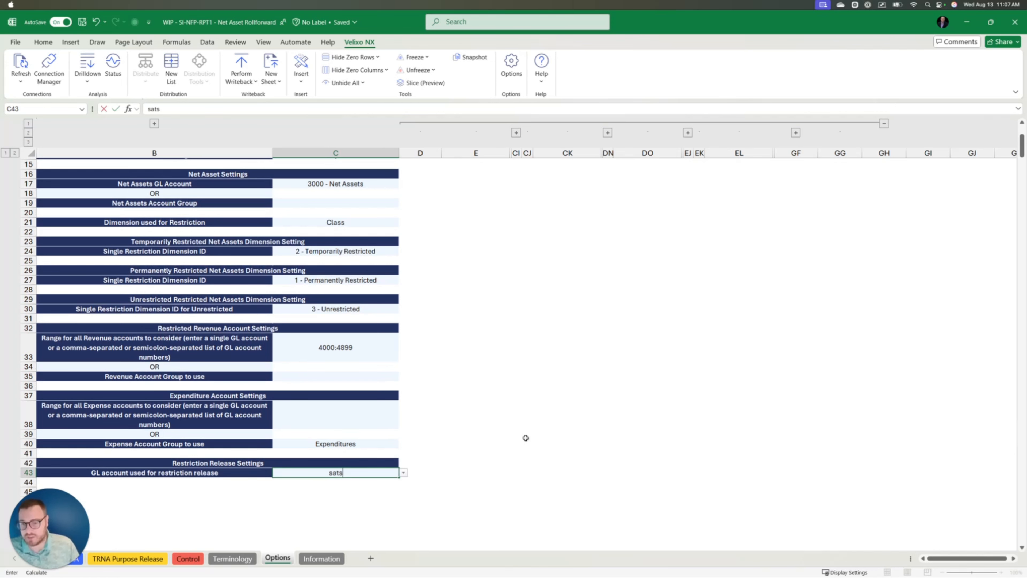
left_click(315, 483)
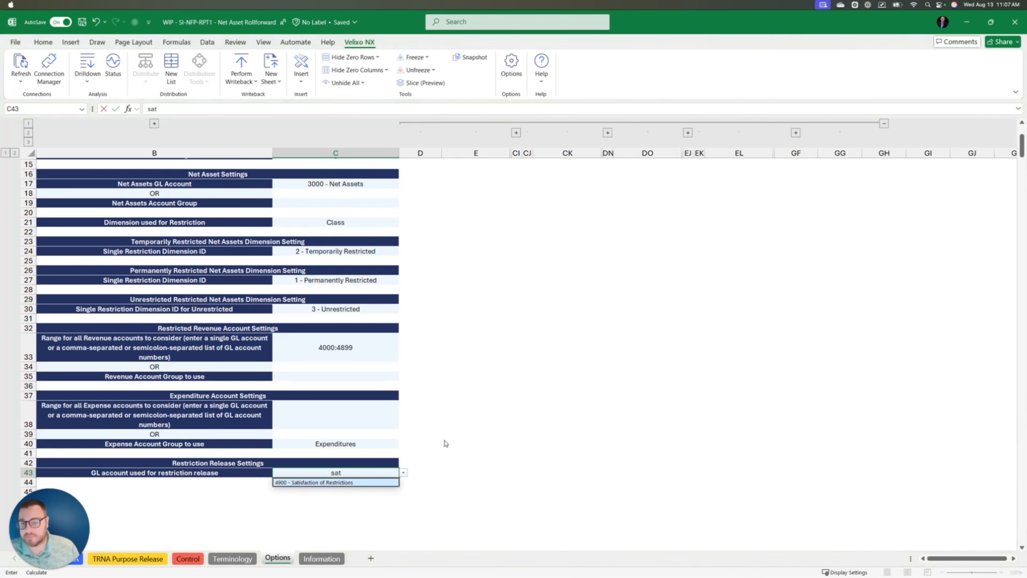
left_click(469, 426)
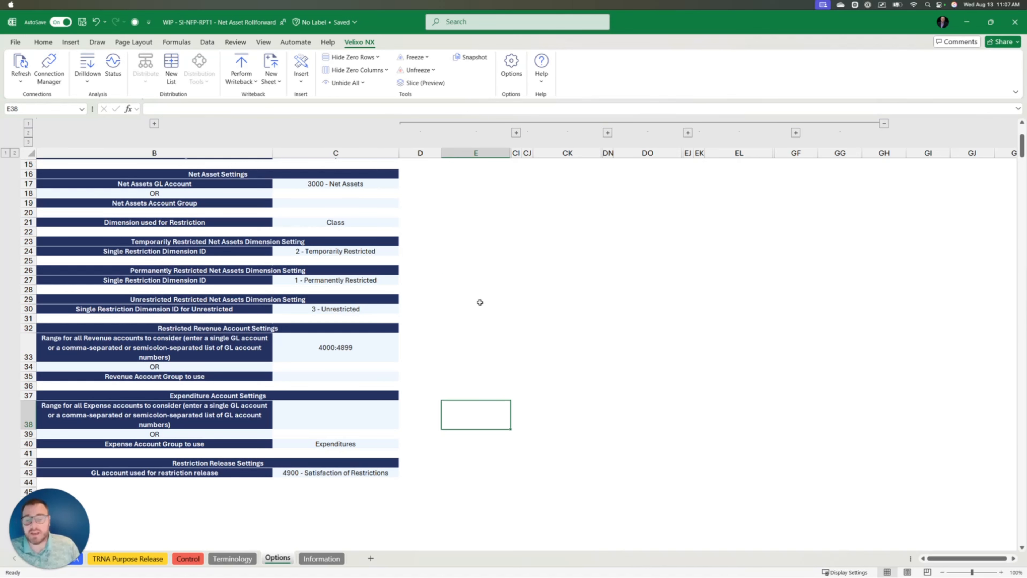
left_click(468, 280)
scroll(467, 283, "up", 4)
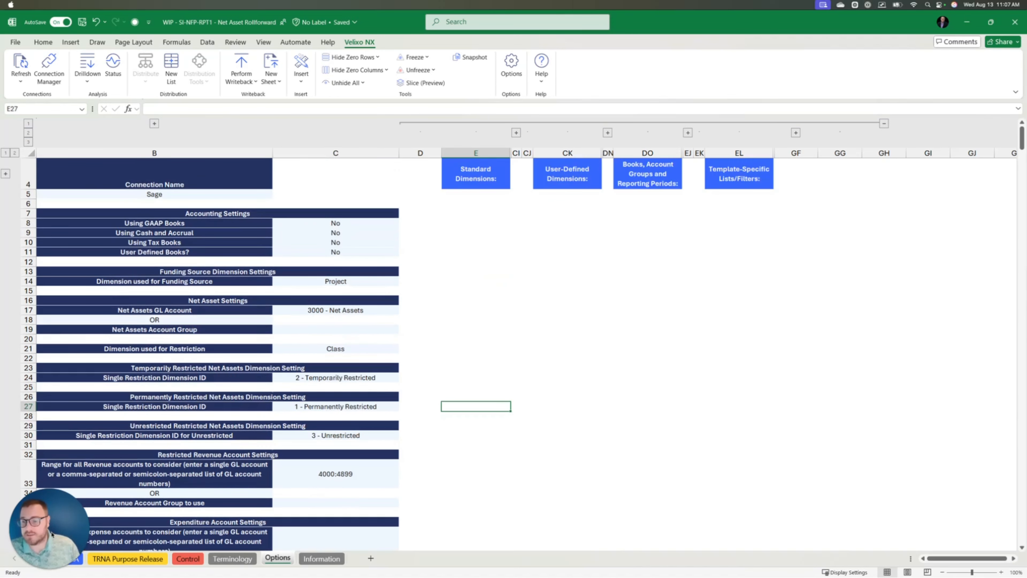
left_click(74, 566)
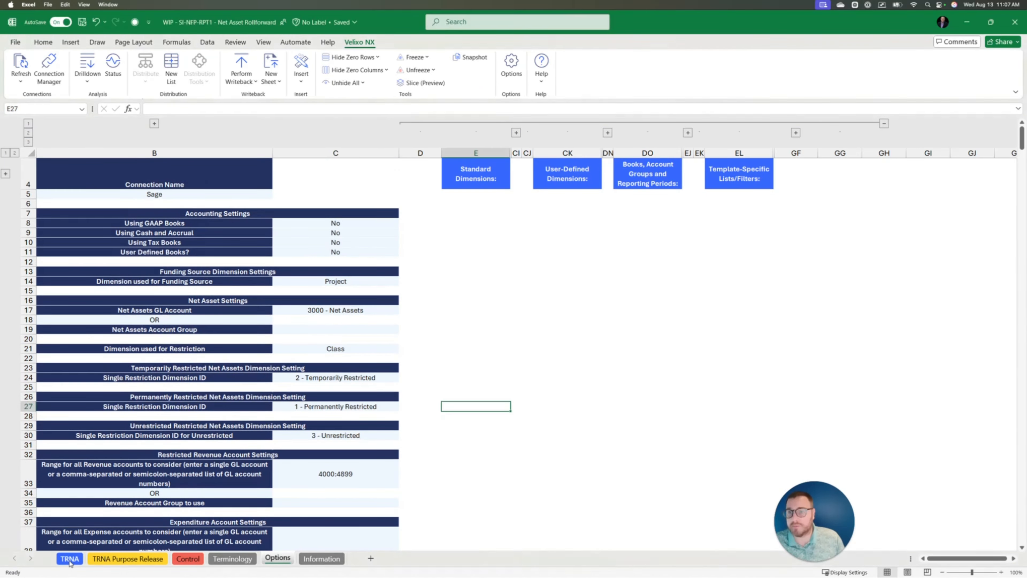
- On the TRNA sheet, set filters to All Departments, All Customers and All UDD1s
left_click(71, 561)
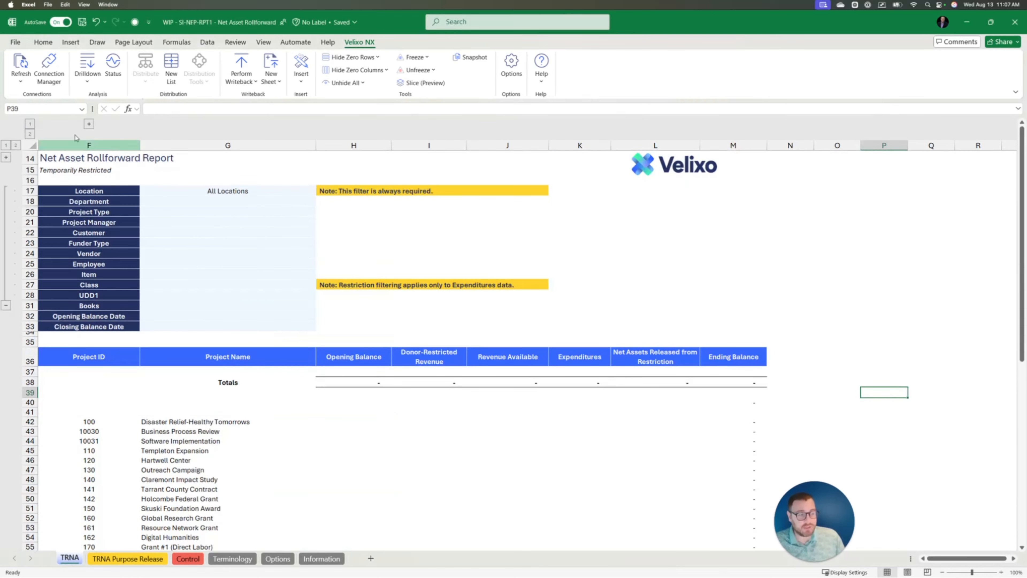
left_click(203, 208)
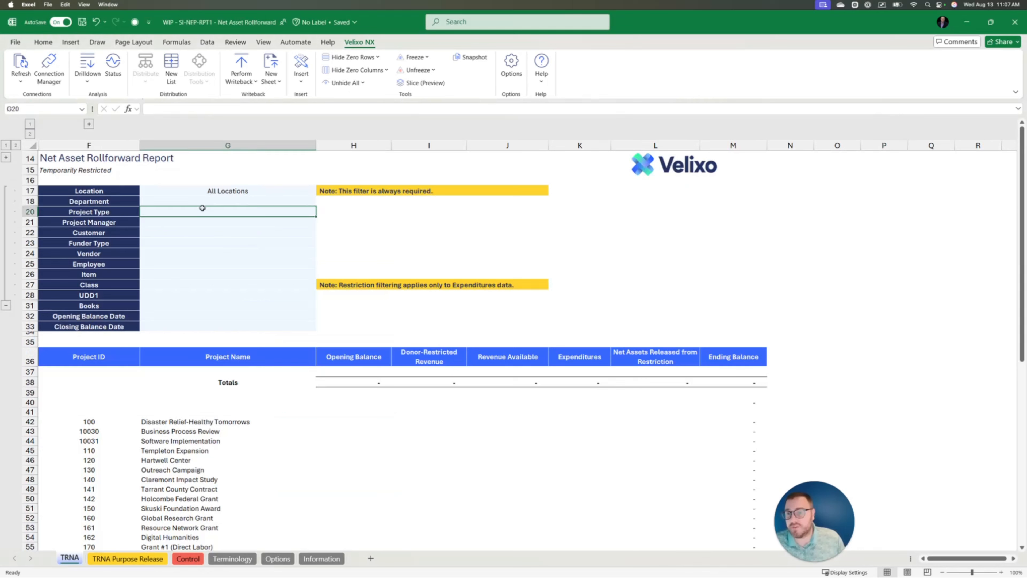
left_click(298, 200)
left_click(321, 202)
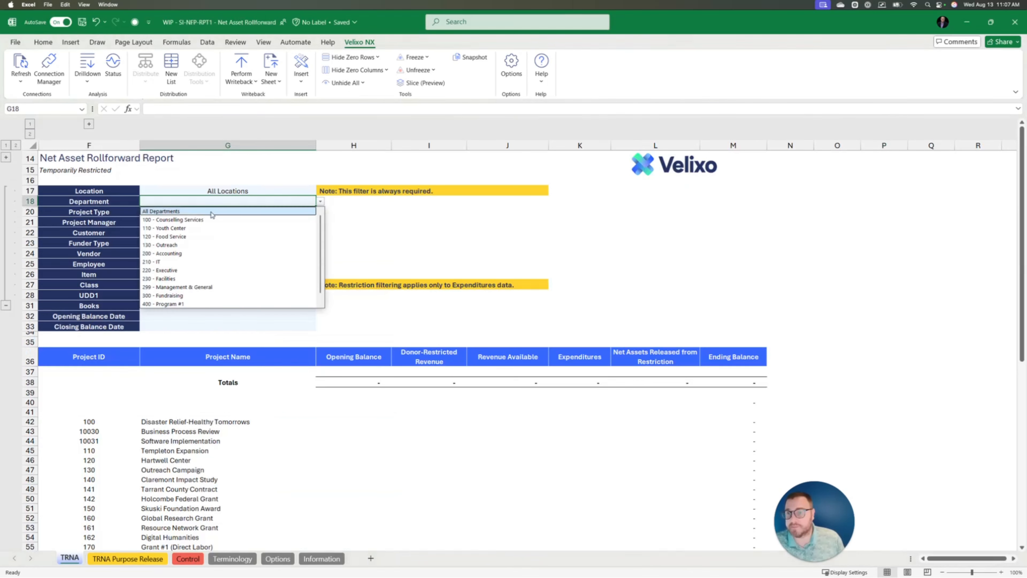
left_click(213, 212)
left_click(170, 232)
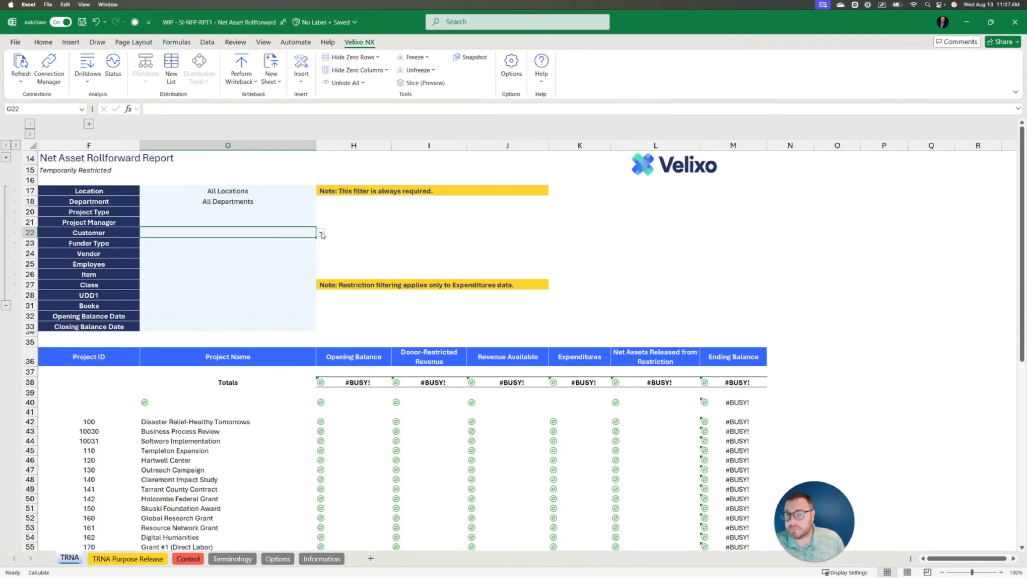
left_click(321, 234)
left_click(203, 245)
left_click(180, 295)
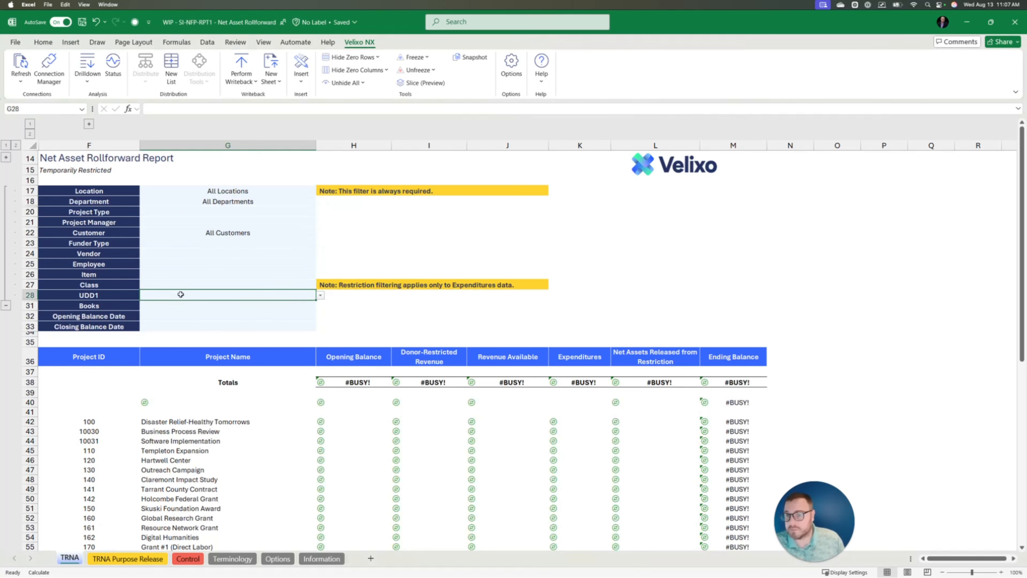
left_click(320, 295)
left_click(189, 307)
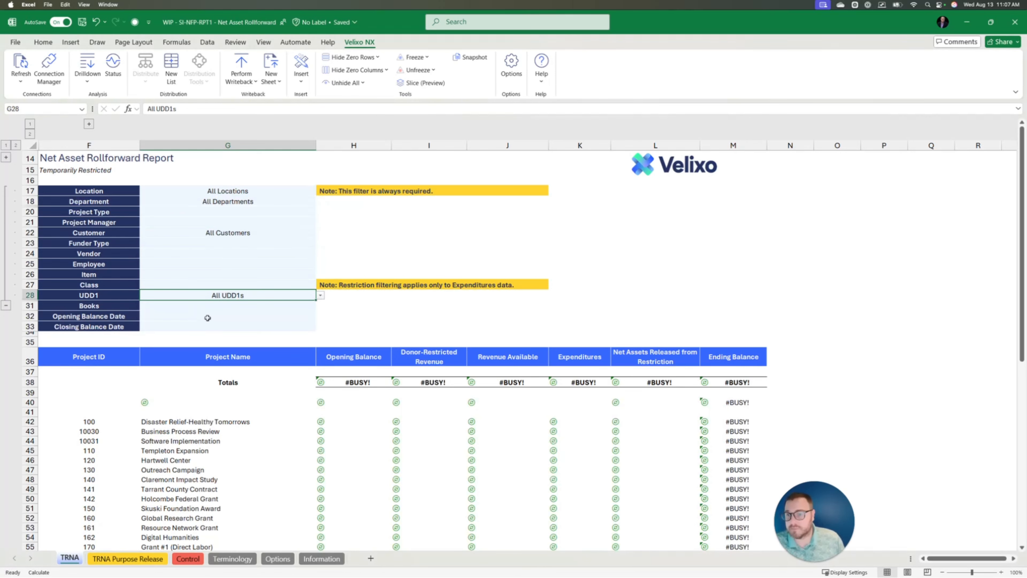
- Enter 1/1/2021 as the opening and 12/31/2021 as the closing balance date
left_click(208, 317)
type("1/1/2021")
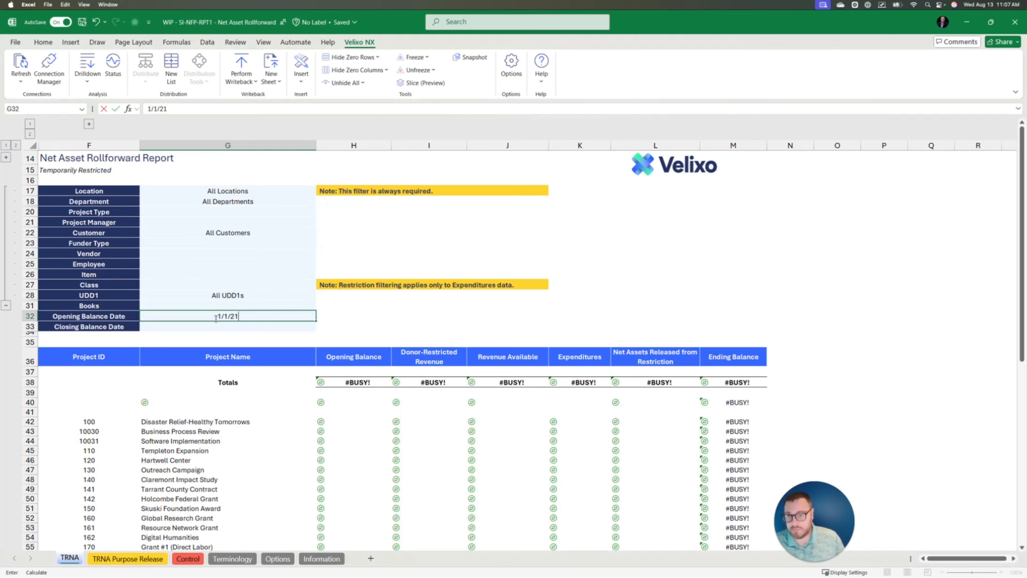
key("Return")
type("12/31/2021")
key("Return")
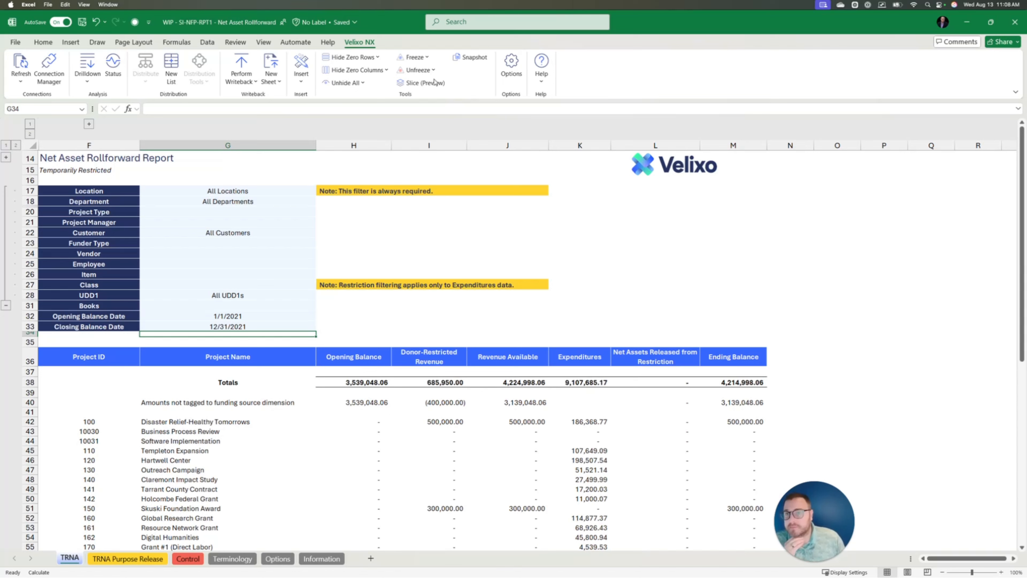
- Refresh the current report sheet and select the Expenditures amounts in K42:K66
left_click(20, 77)
left_click(25, 97)
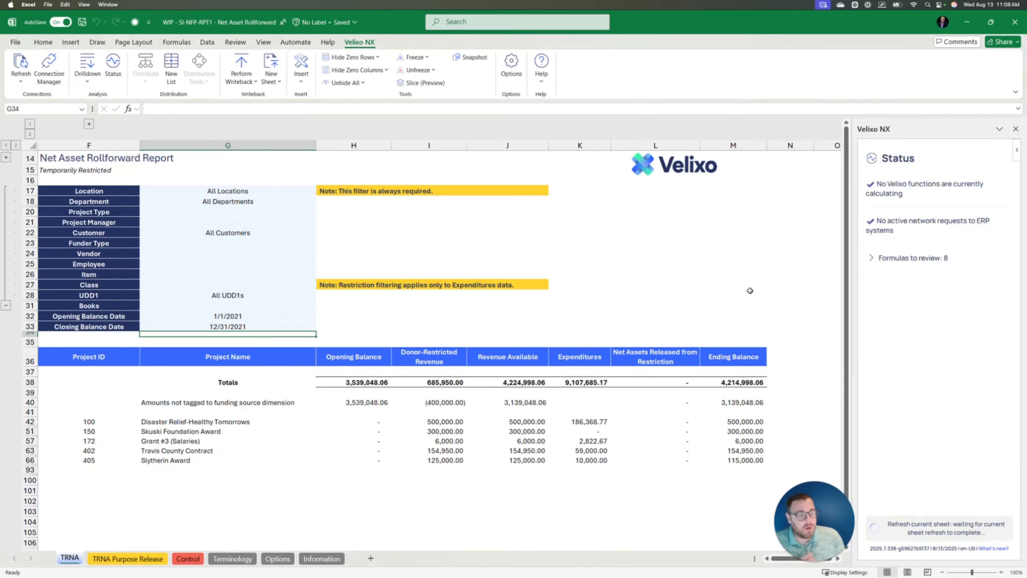
left_click_drag(591, 422, 591, 460)
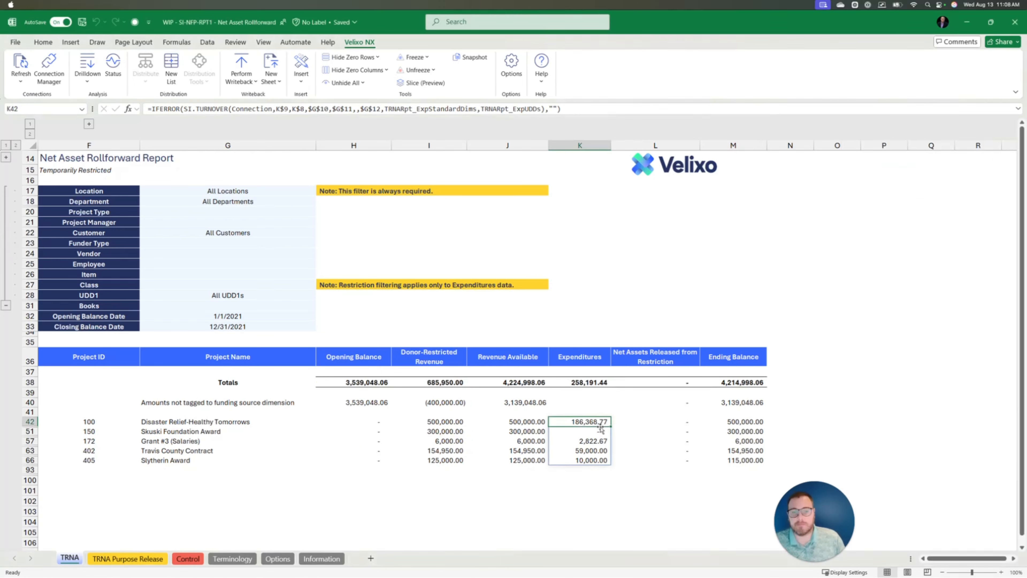
- Drill into project 100's 186,368.77 expenditures and request transactions for 5300 - Office Supplies
left_click(90, 81)
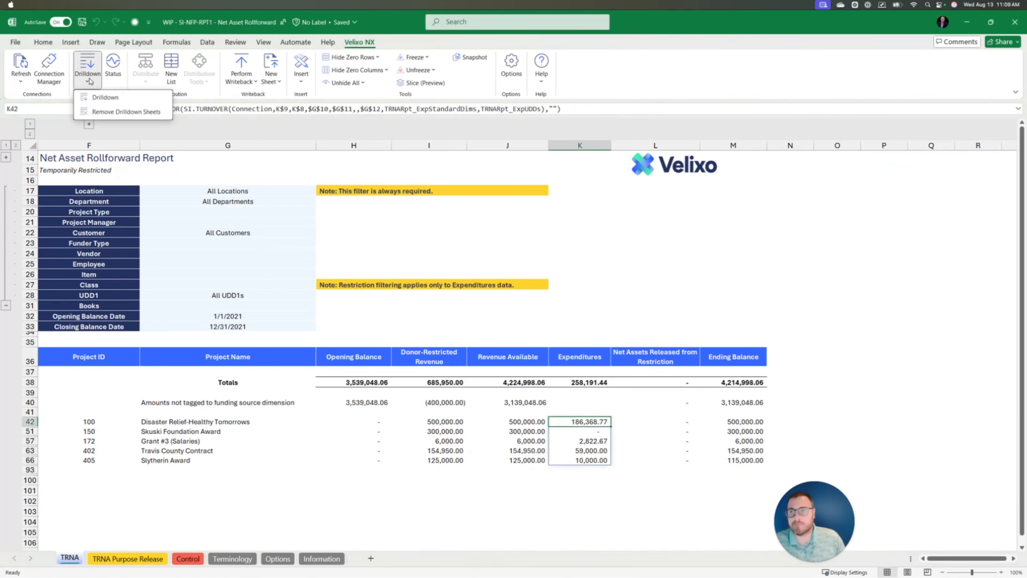
left_click(104, 98)
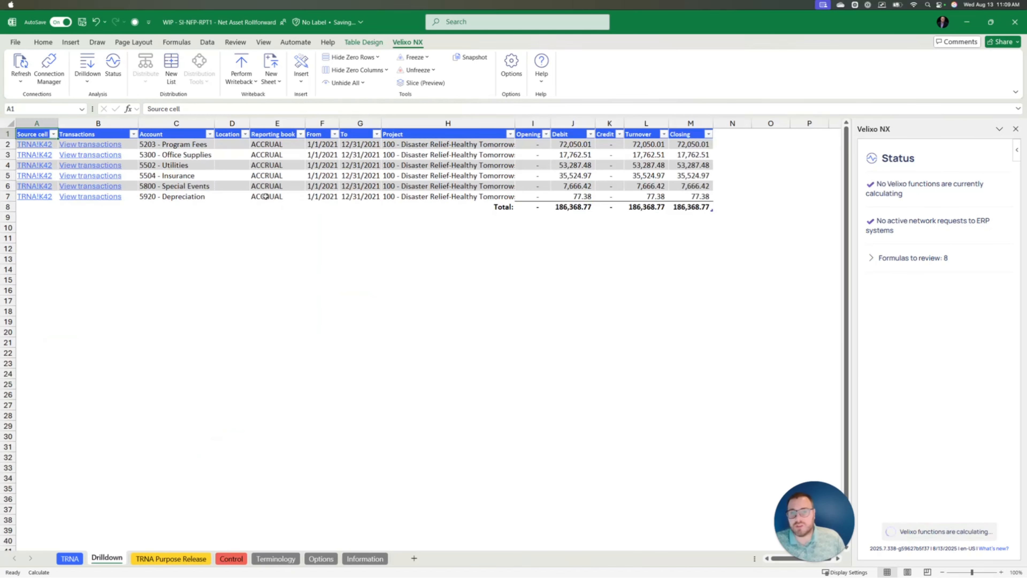
left_click(86, 153)
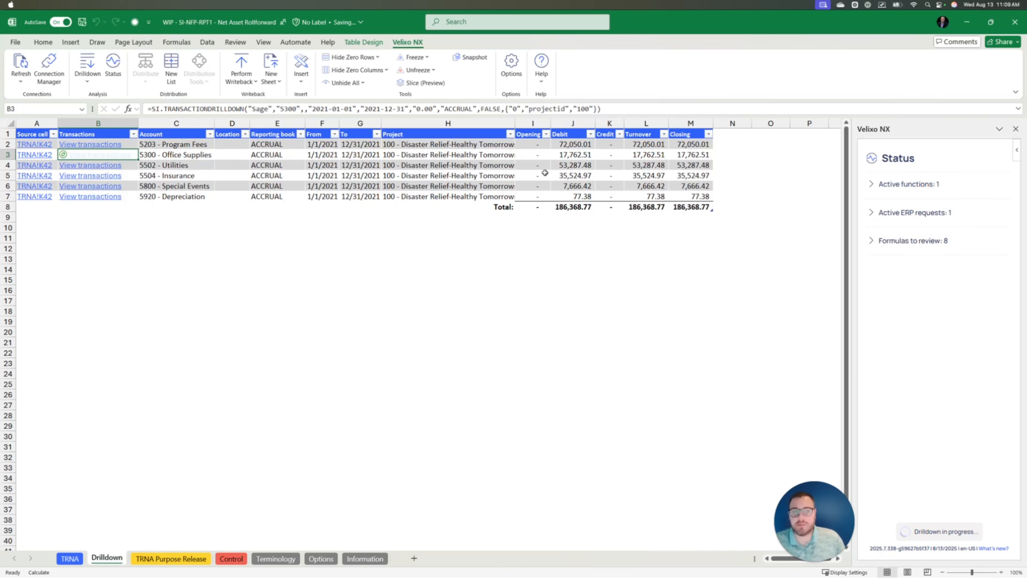
key("ctrl+Page_Down")
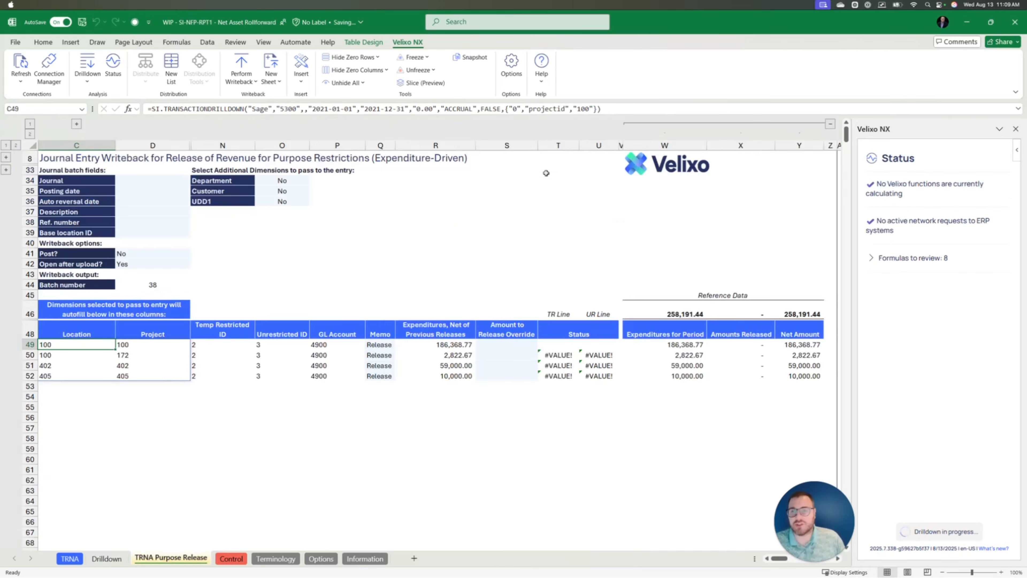
- Open the August 2021 batch link for 5300 - Office Supplies and confirm the hyperlink notice
left_click(37, 283)
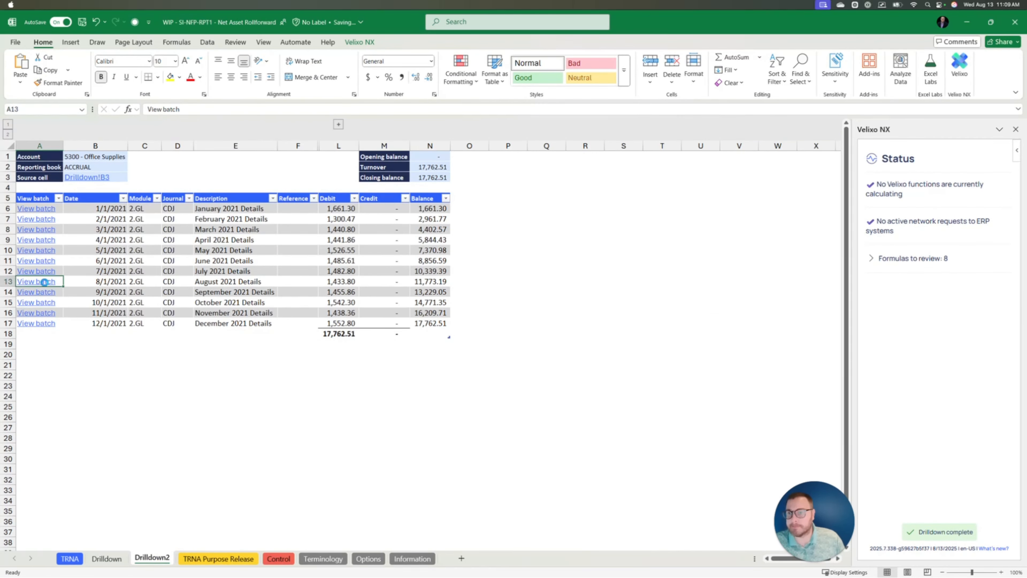
key("Return")
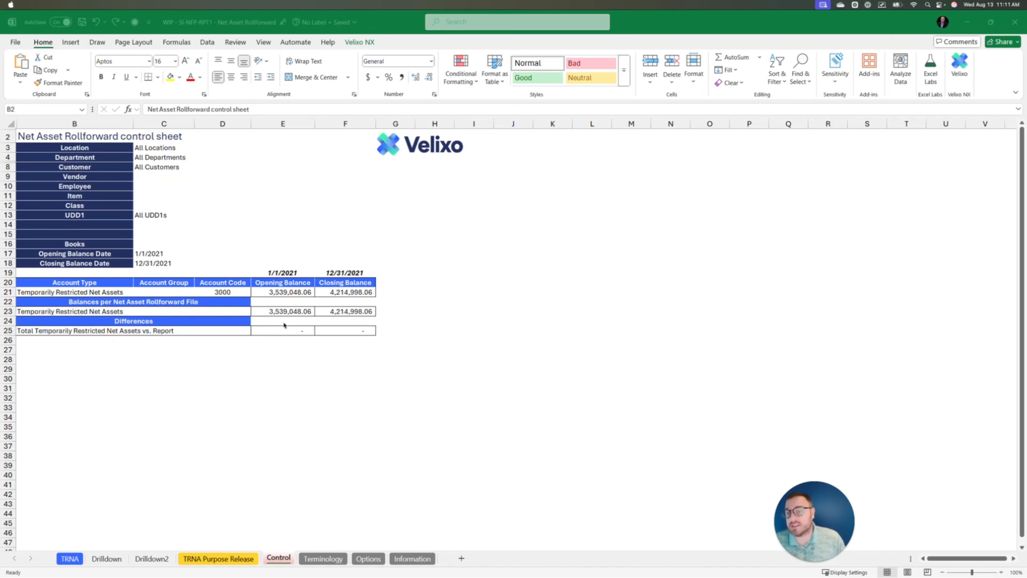
- Select the zero difference totals E25:F25 on the Control sheet, then return to TRNA Purpose Release
left_click(279, 330)
left_click_drag(279, 330, 341, 330)
left_click(451, 319)
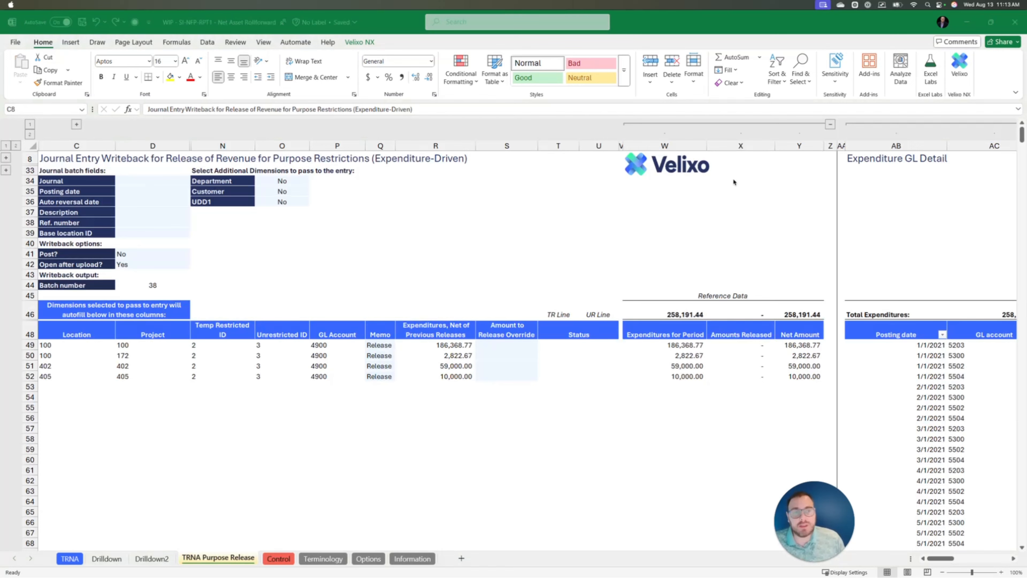
- Scroll back to the journal entry writeback section and select the Journal cell
scroll(698, 182, "right", 10)
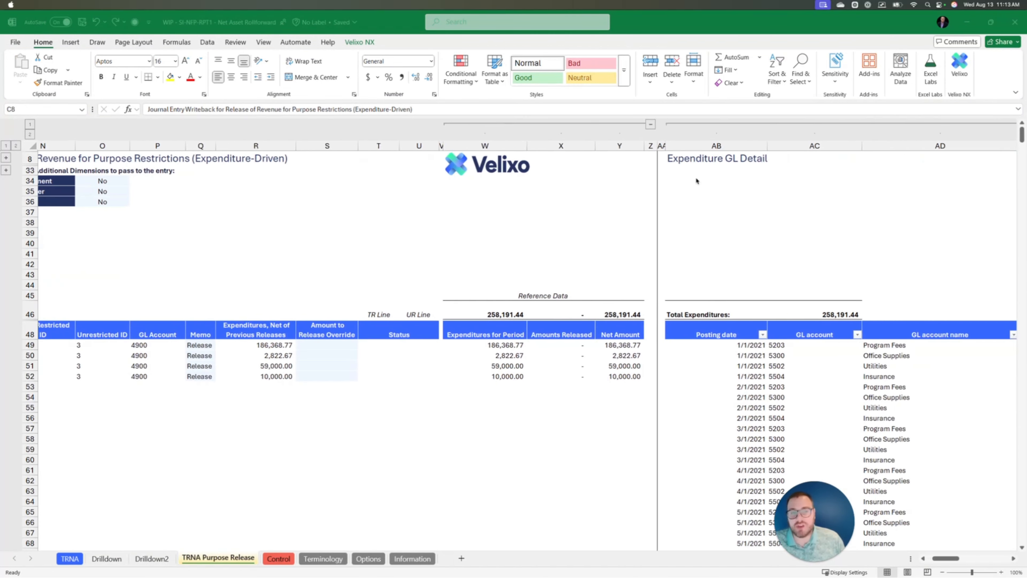
scroll(696, 177, "right", 10)
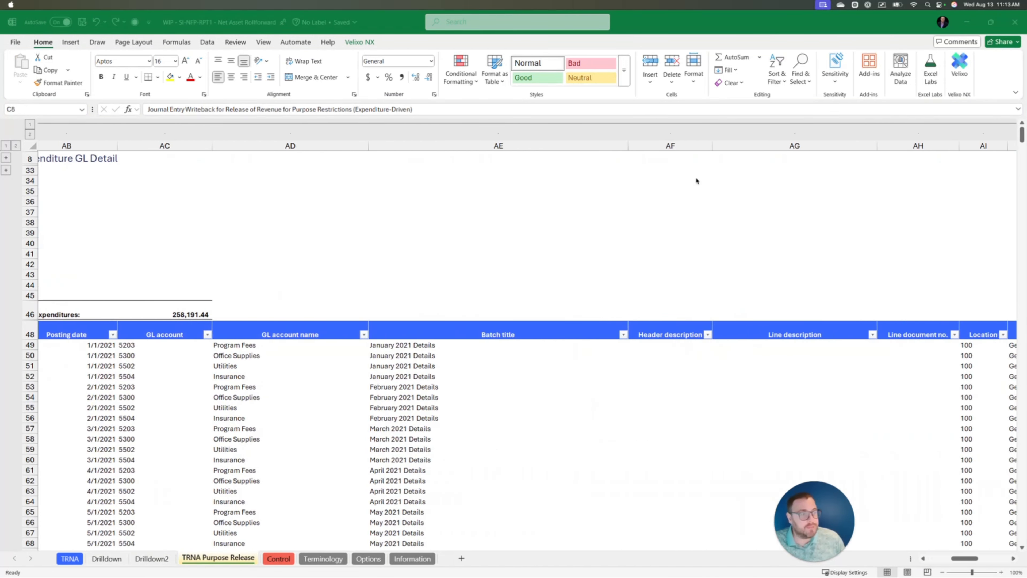
scroll(616, 185, "left", 15)
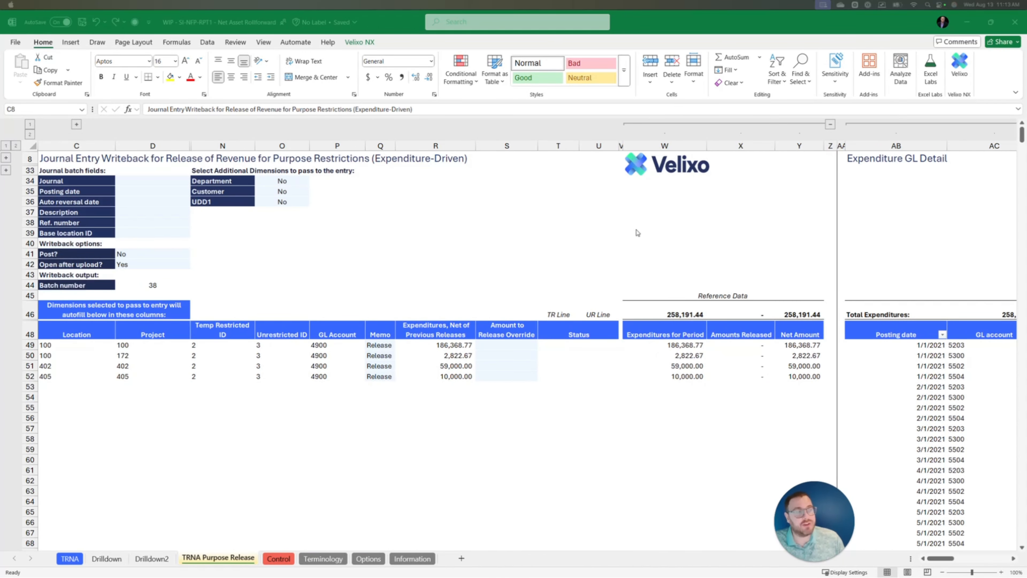
left_click(53, 159)
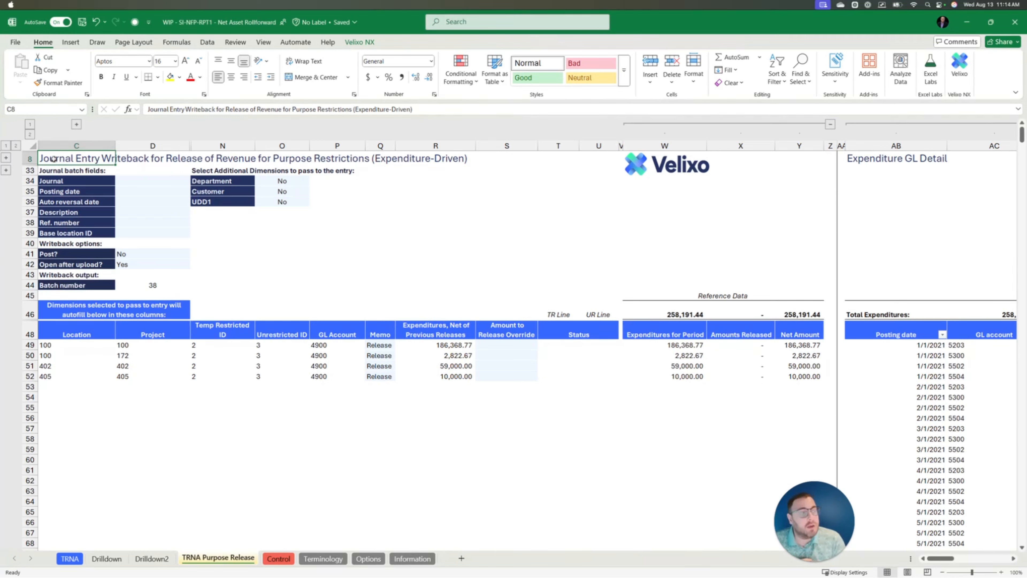
left_click(150, 182)
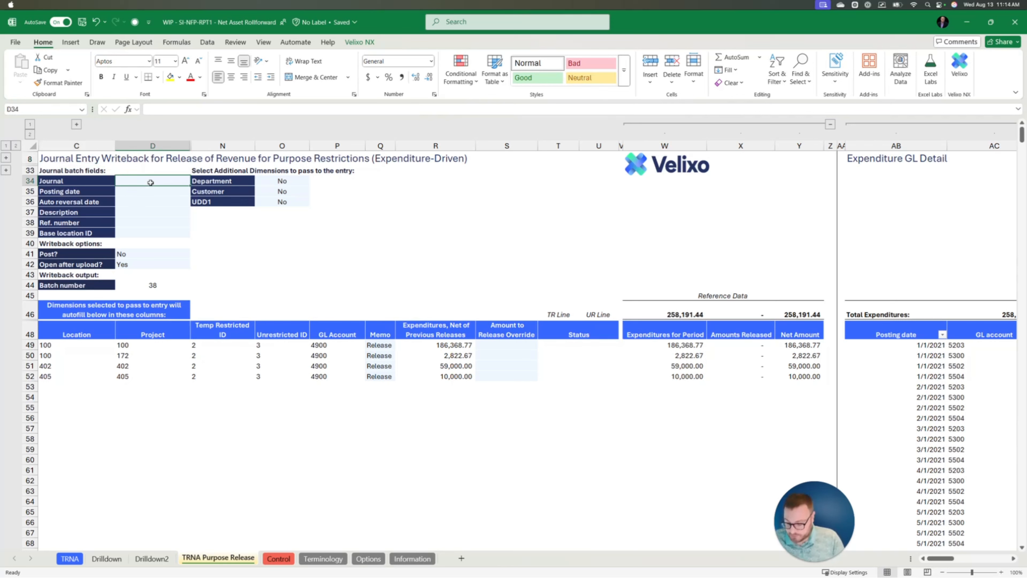
- Enter journal VXRLJ, posting date 12/31/2021 and description 'Release from restriction'
type("VXRLJ")
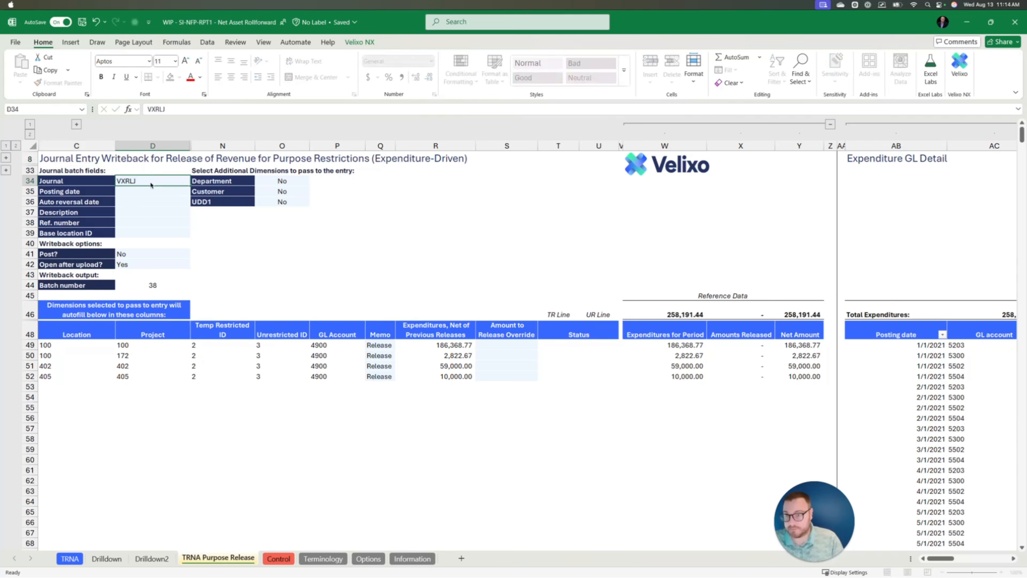
key("Return")
type("12/31/")
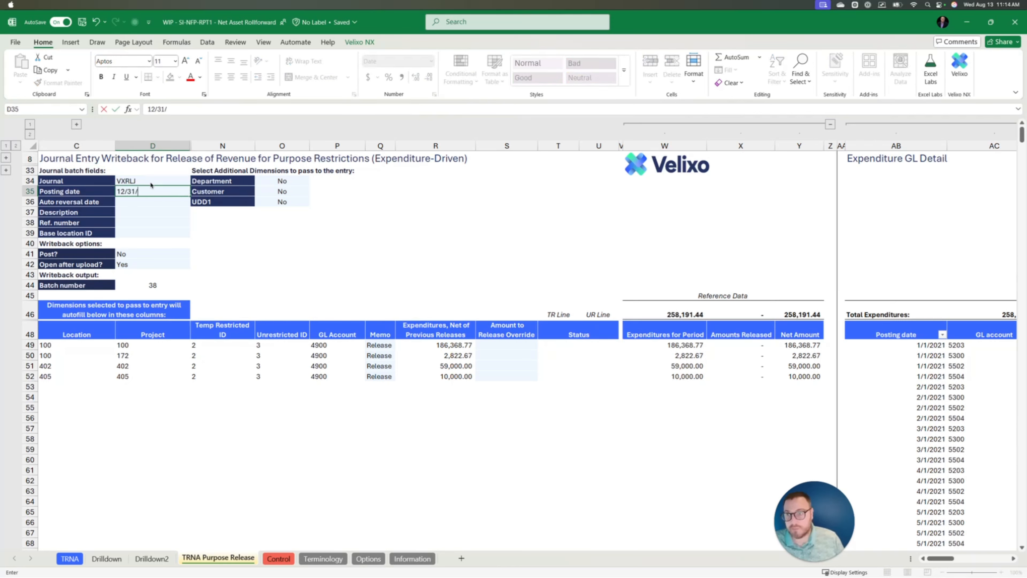
key("Return")
key("Return")
type("Rele")
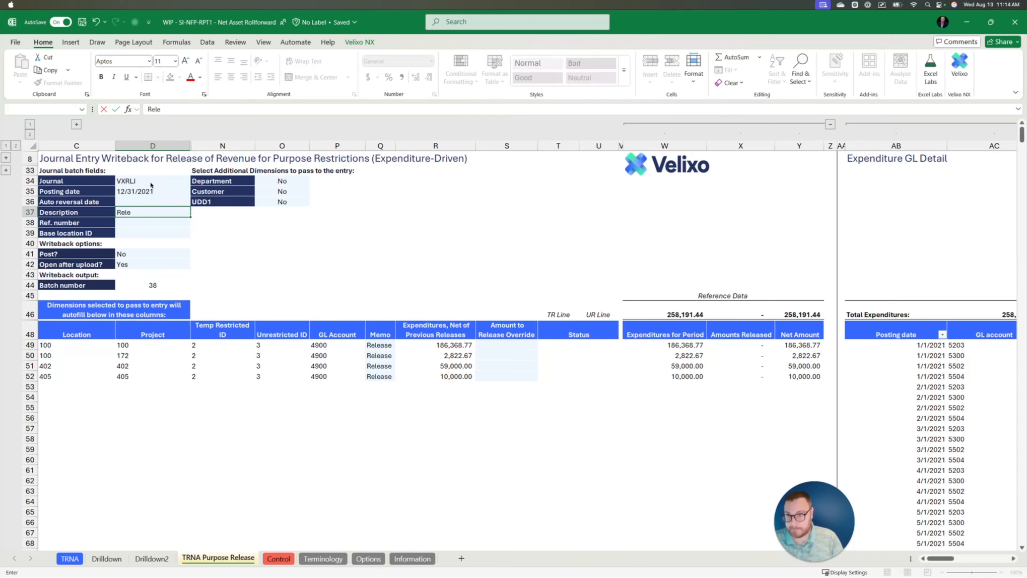
type("ase from restrict")
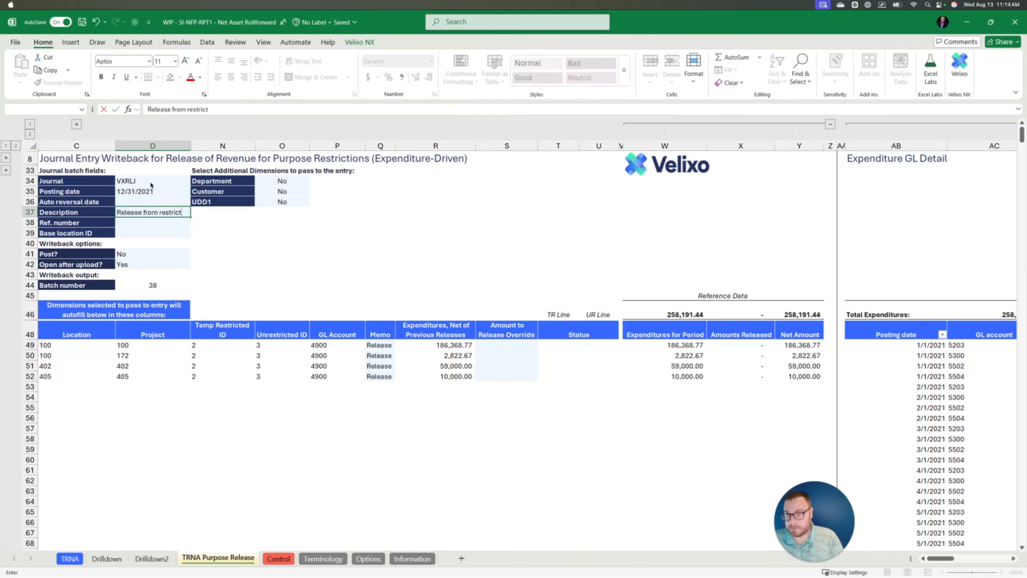
type("ion")
key("Return")
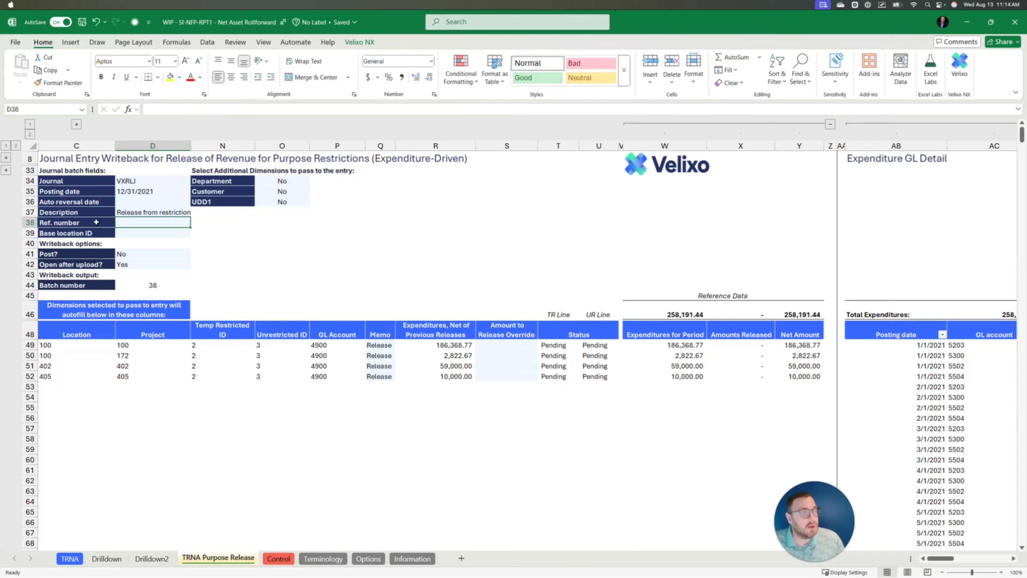
- Set the Department, Customer and UDD1 dimension pass-through options to Yes
left_click(285, 181)
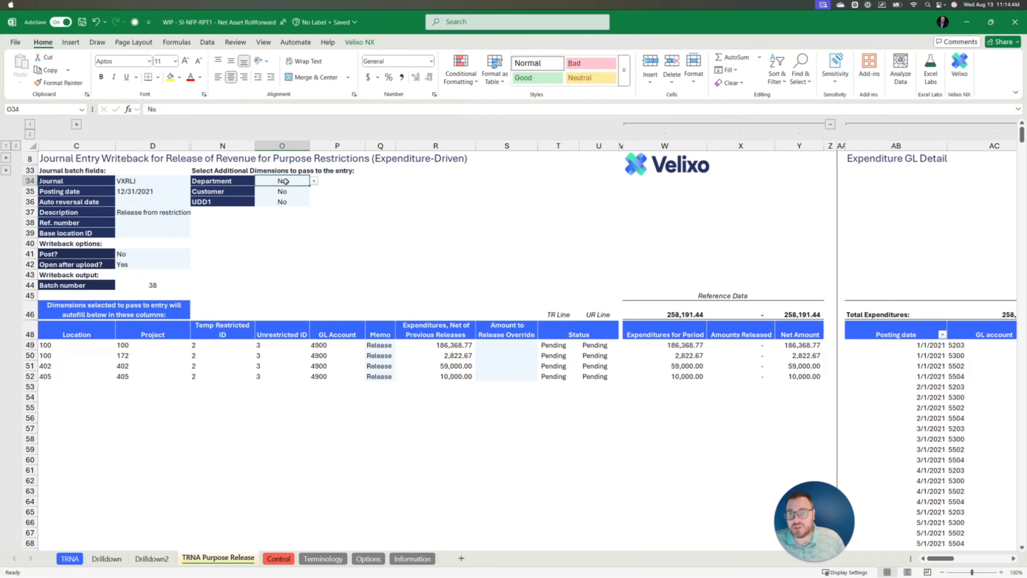
left_click(313, 181)
left_click(291, 192)
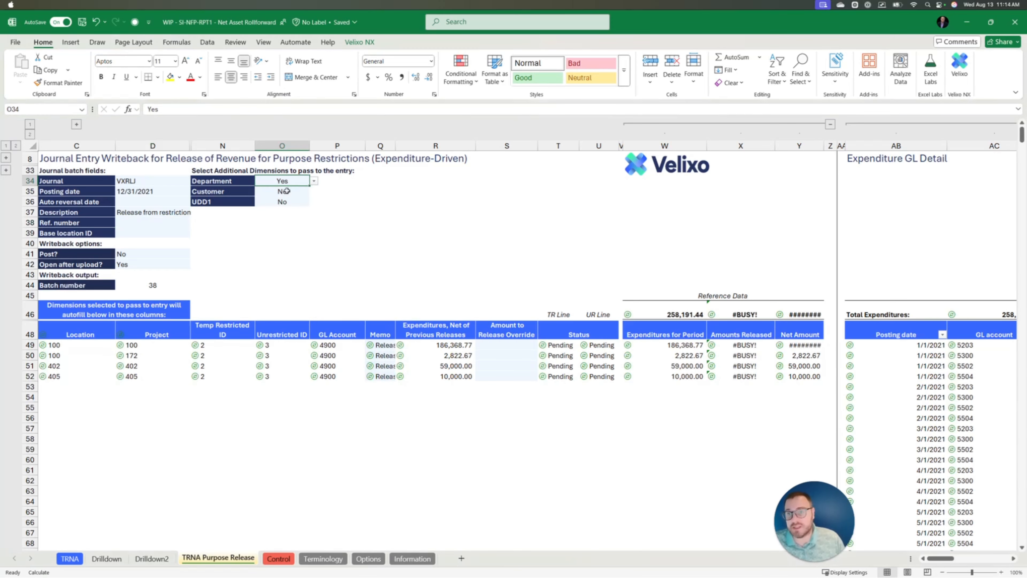
left_click(286, 192)
left_click(314, 191)
left_click(289, 202)
left_click(283, 202)
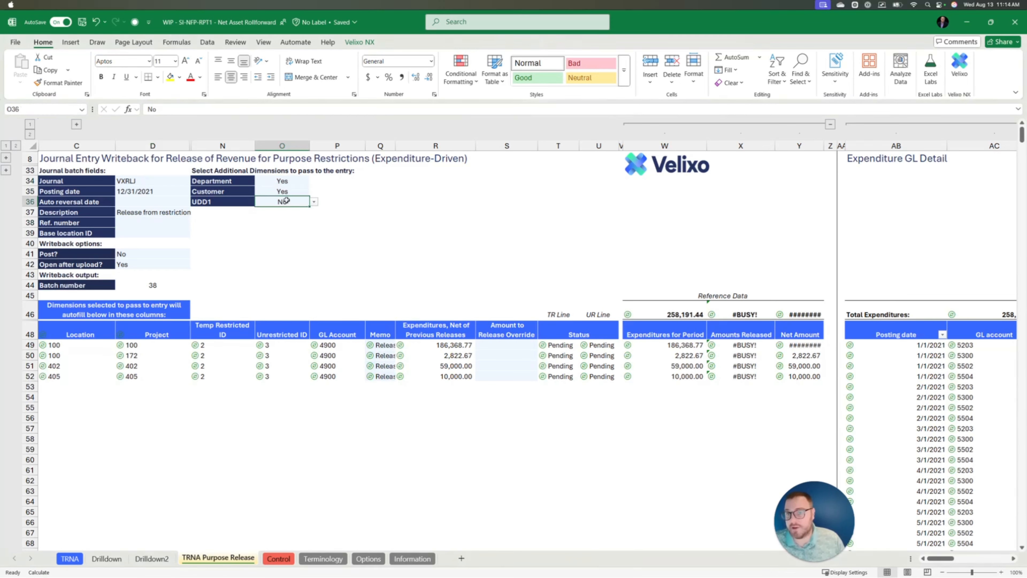
left_click(314, 202)
left_click(275, 212)
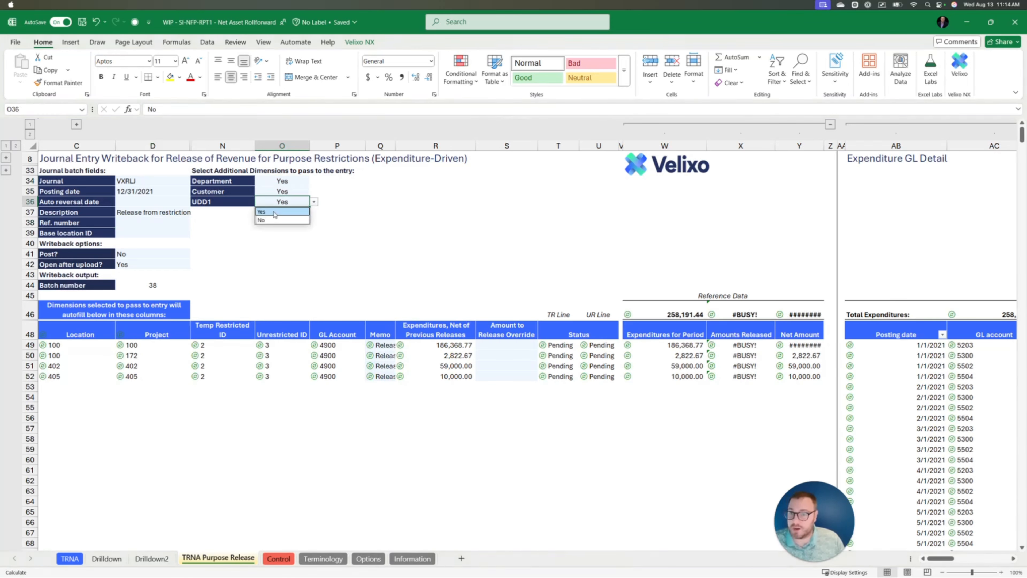
left_click(291, 179)
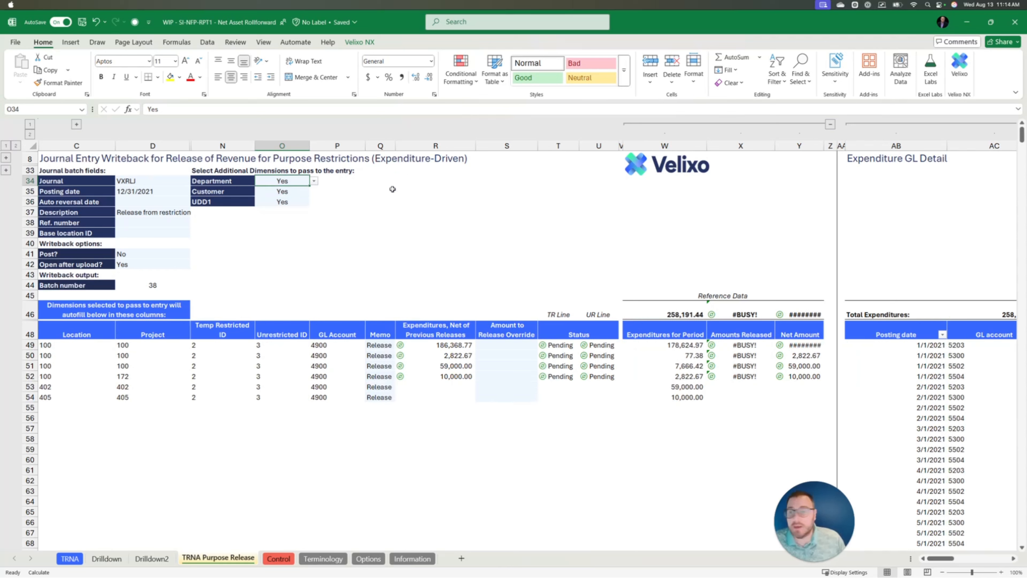
- Set the Post? writeback option in D41 to Yes
left_click(138, 254)
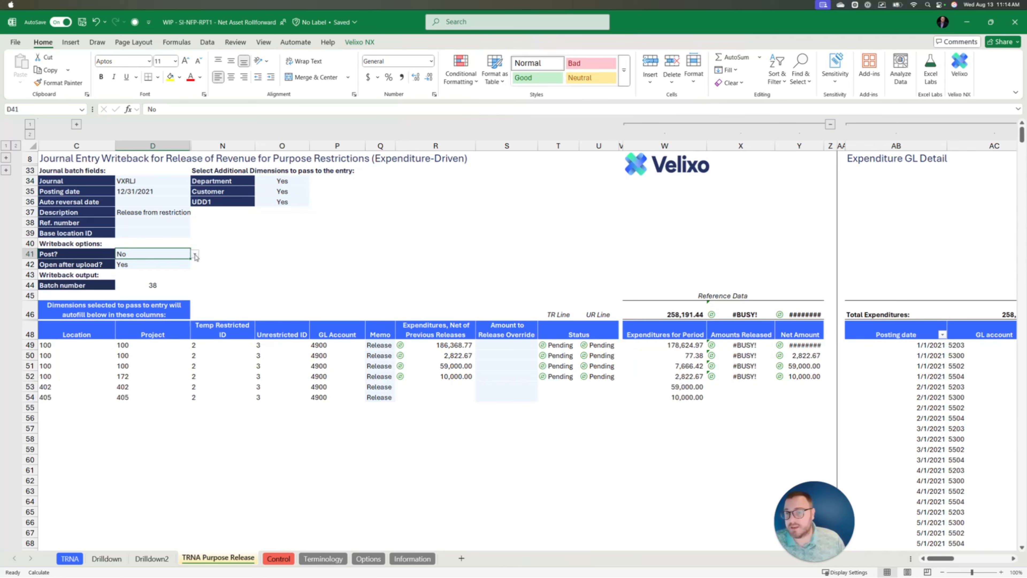
left_click(195, 254)
left_click(162, 262)
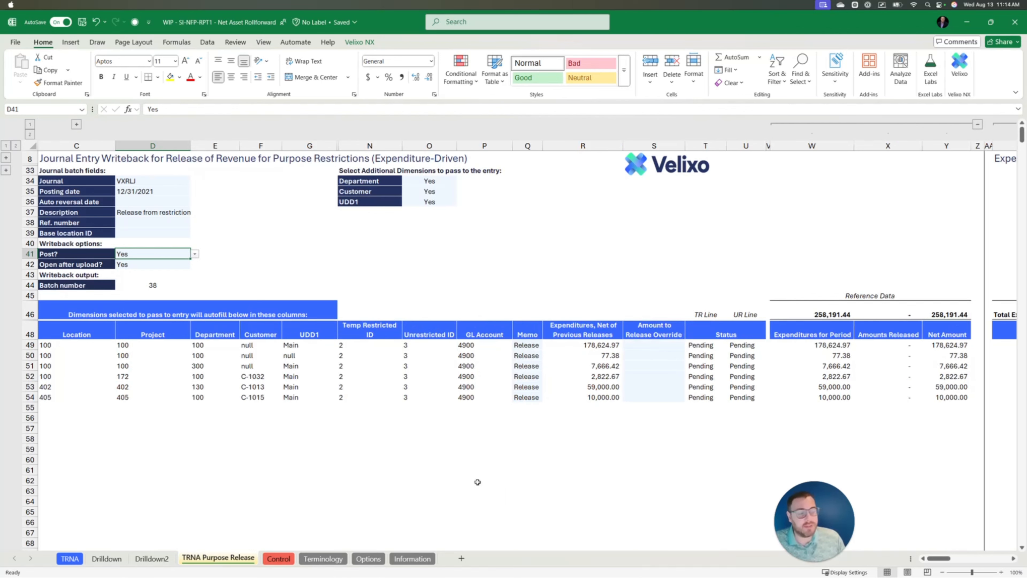
- Run Velixo NX Perform Writeback for the current sheet to post the VXRLJ entry
left_click(352, 45)
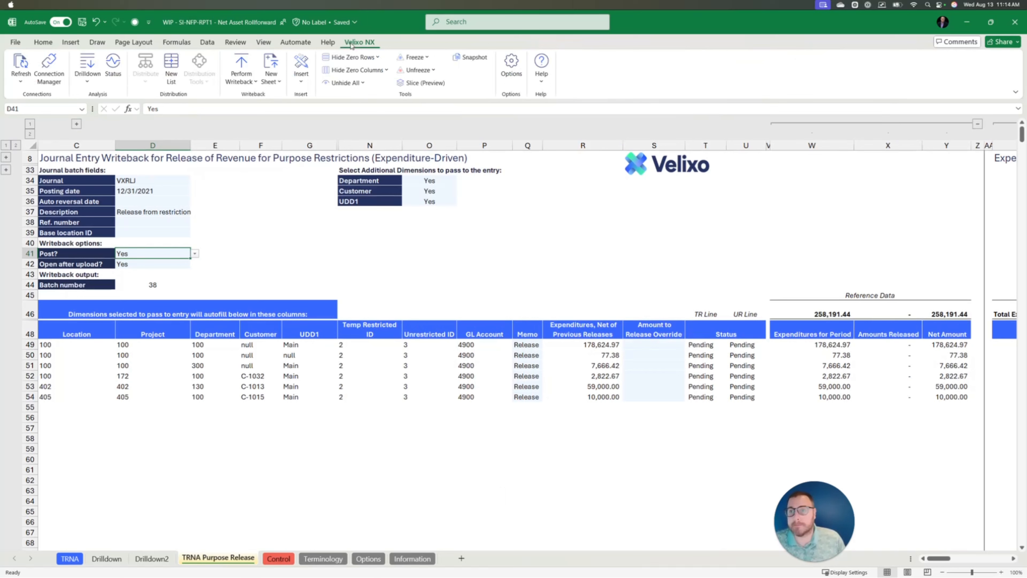
left_click(242, 77)
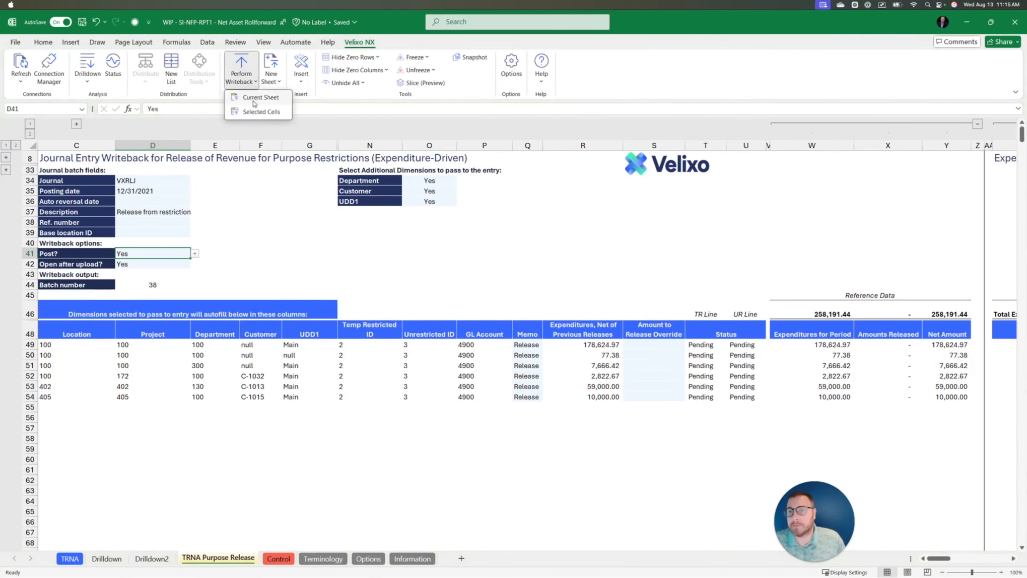
left_click(253, 98)
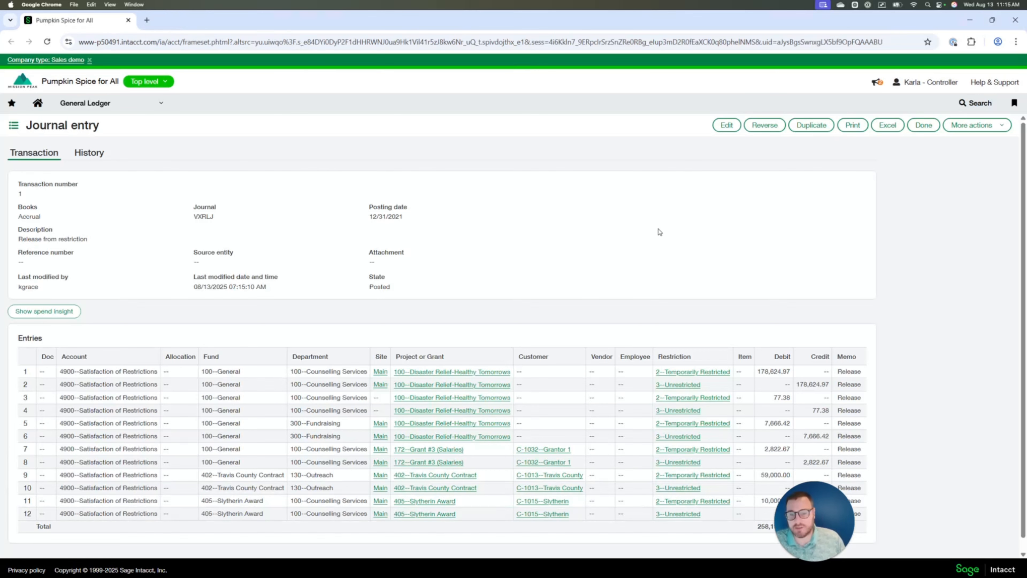
- Review the posted journal entry lines in Sage Intacct, then minimize Chrome
scroll(660, 232, "down", 1)
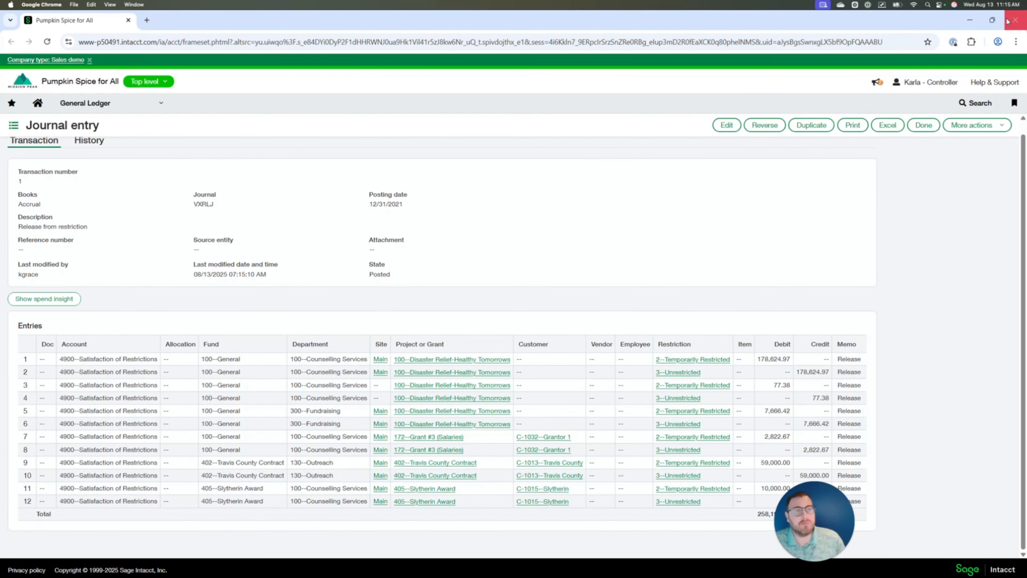
left_click(970, 20)
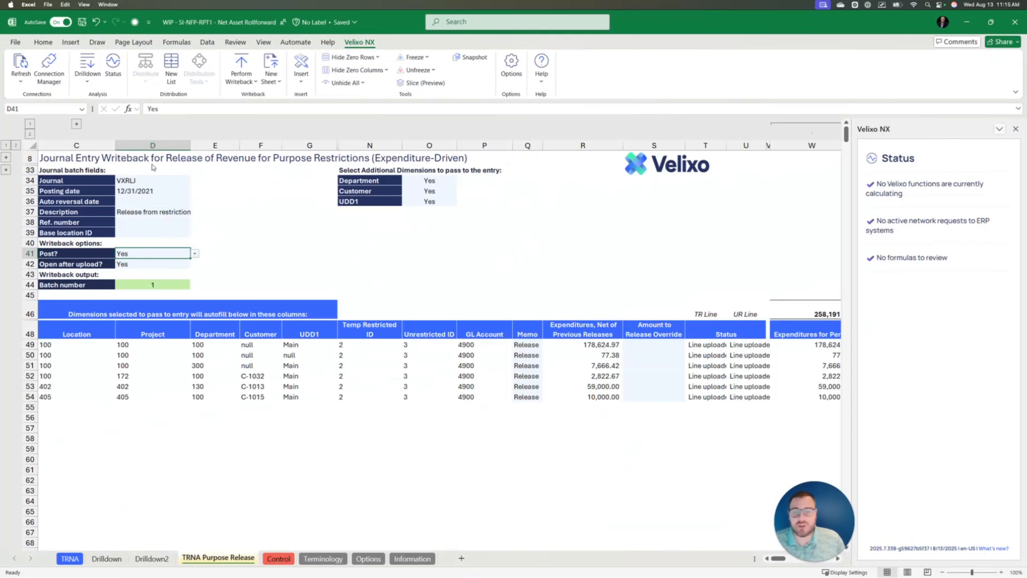
- Refresh the current sheet via Velixo NX and close the Status pane
left_click(20, 84)
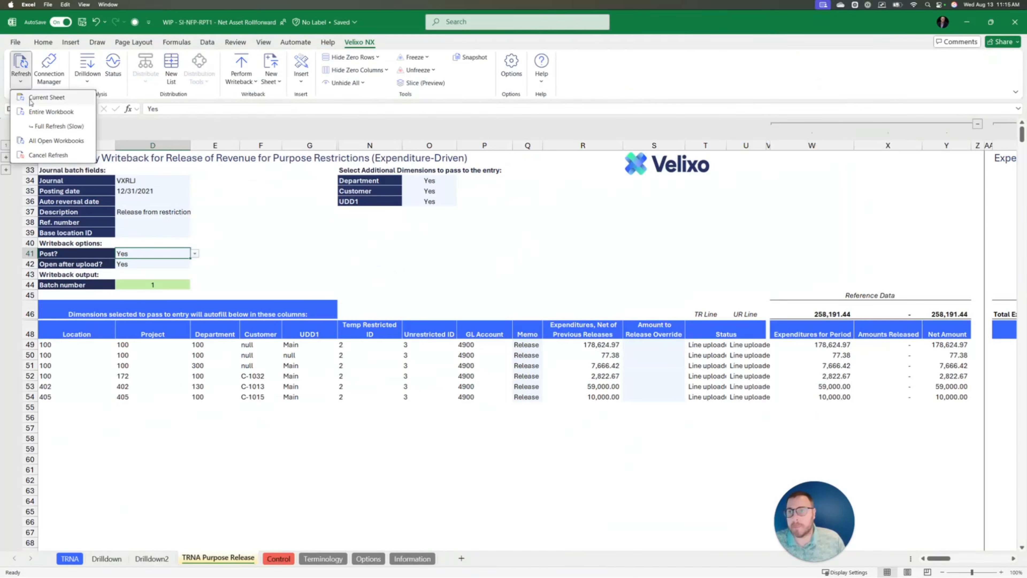
left_click(32, 101)
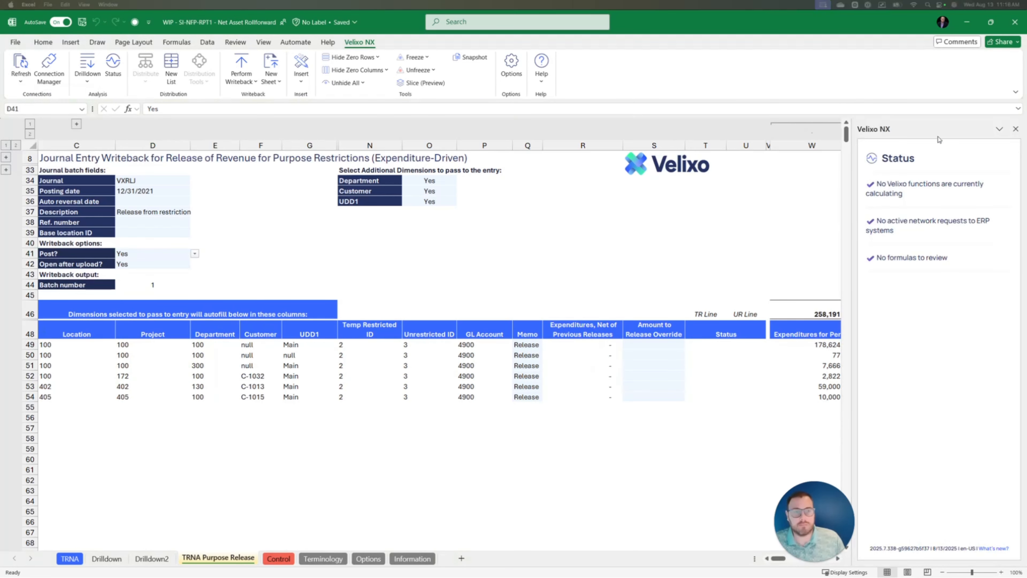
left_click(1015, 129)
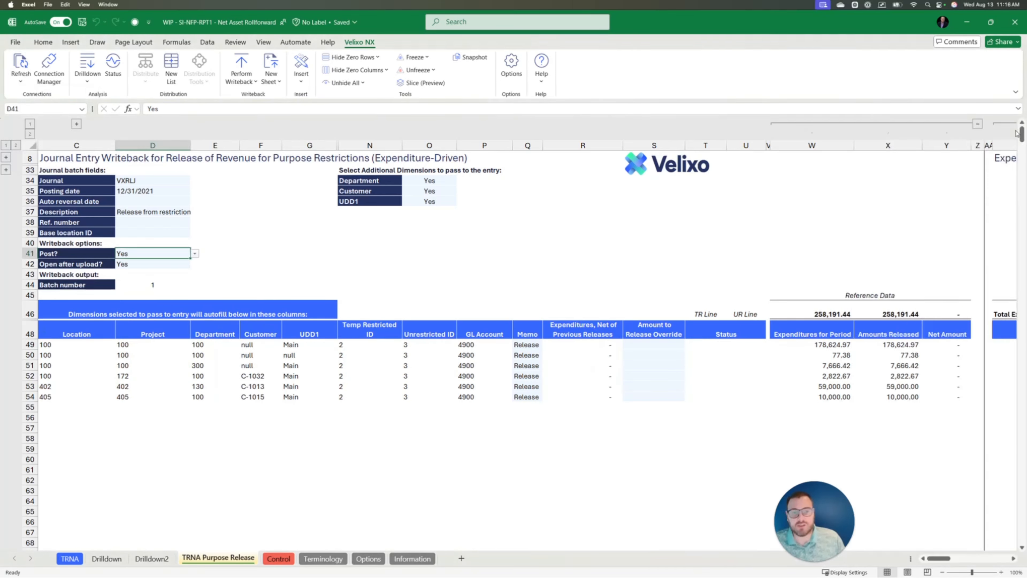
- Check amounts R49:R54 and the TRNA rollforward report, then switch to the Recap slide
left_click_drag(587, 345, 609, 396)
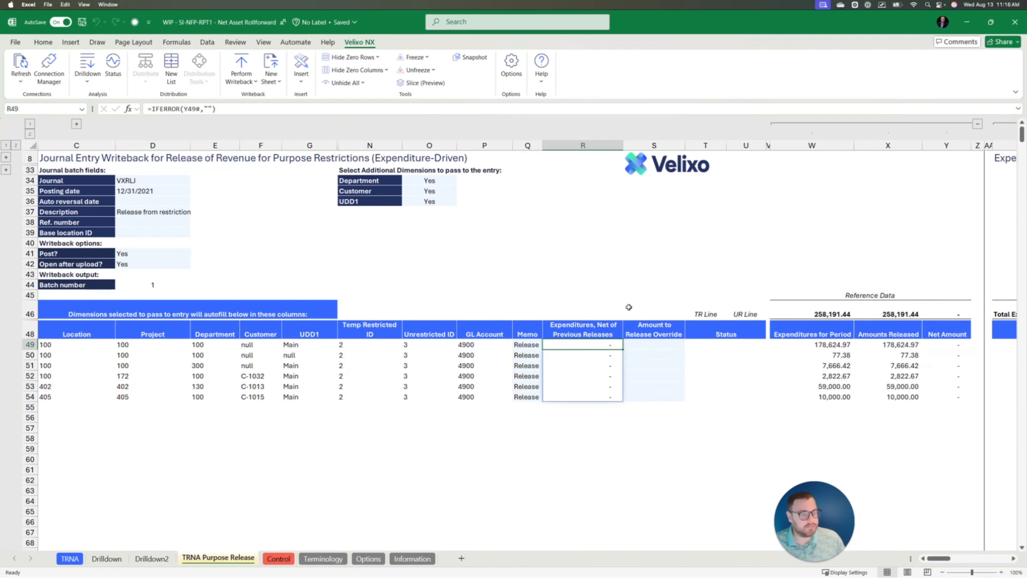
left_click(69, 558)
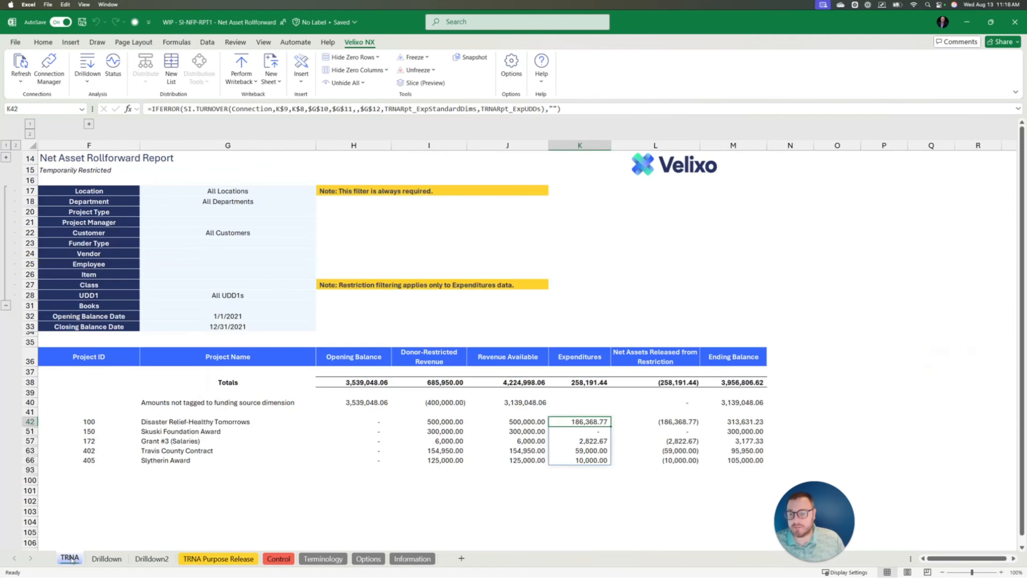
left_click(793, 413)
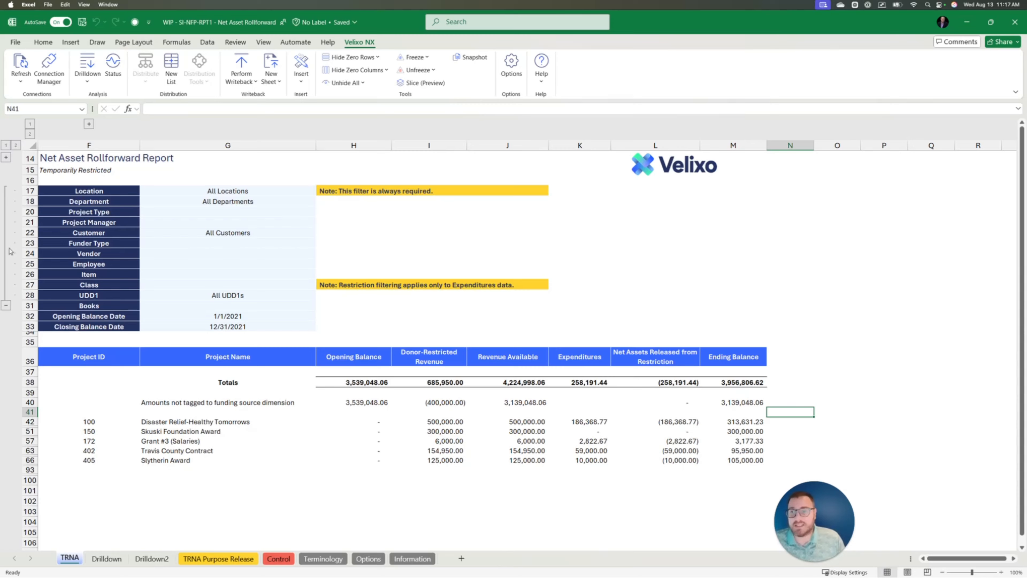
key("super+Tab")
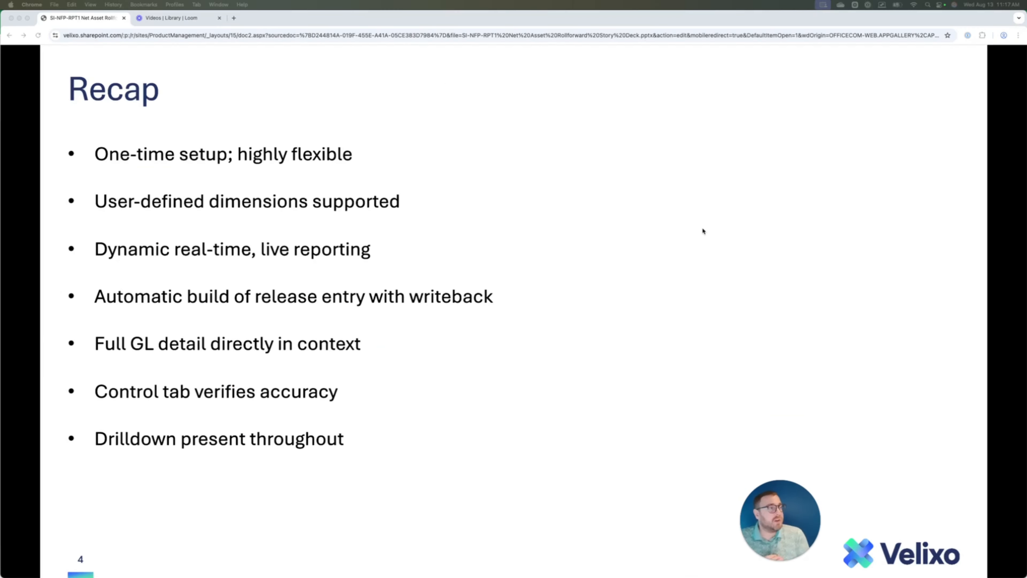